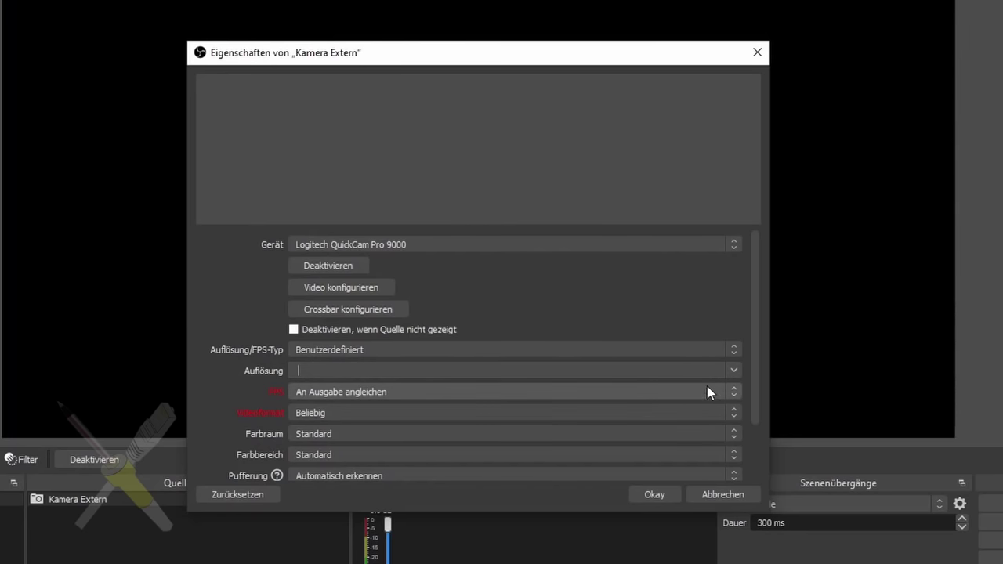
# Set the Kamera Extern source's resolution to 864x480 with the highest possible FPS
pyautogui.click(729, 371)
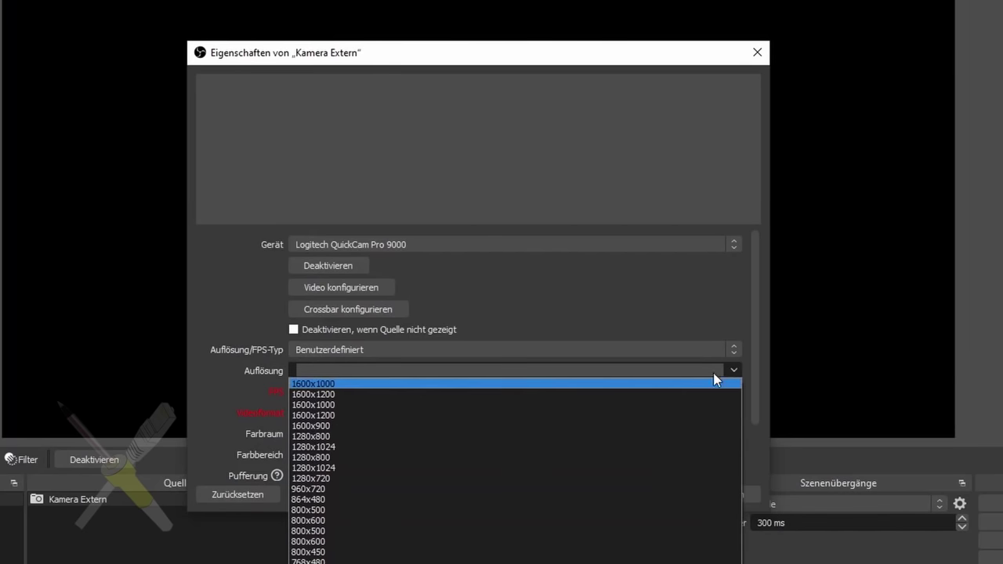
pyautogui.click(354, 500)
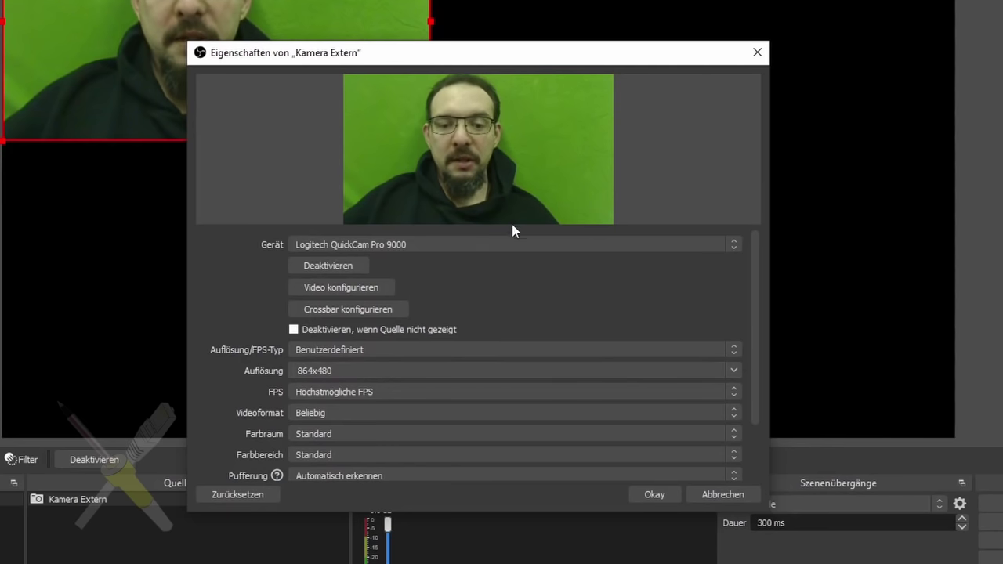
pyautogui.scroll(-2, 757, 321)
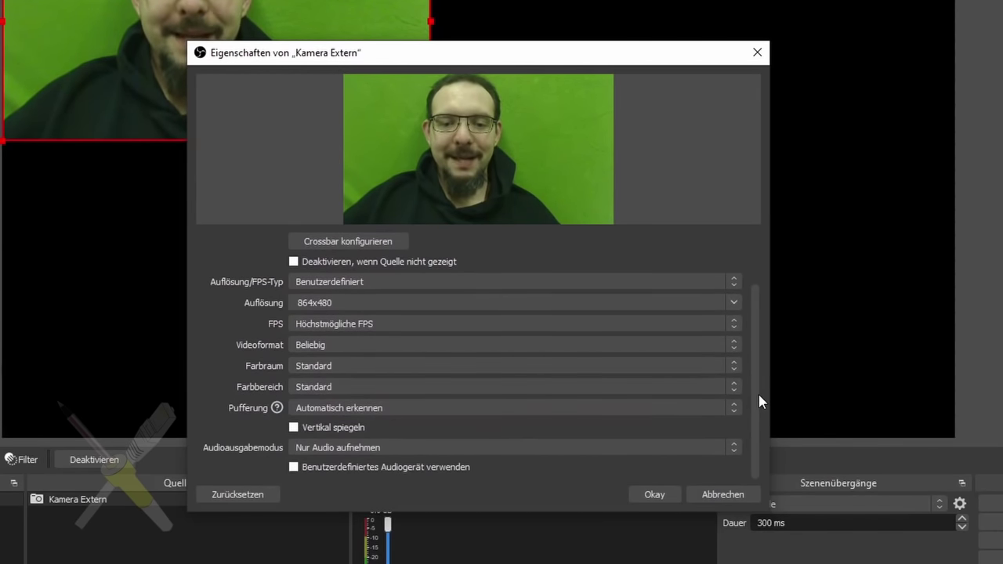
pyautogui.scroll(2, 767, 329)
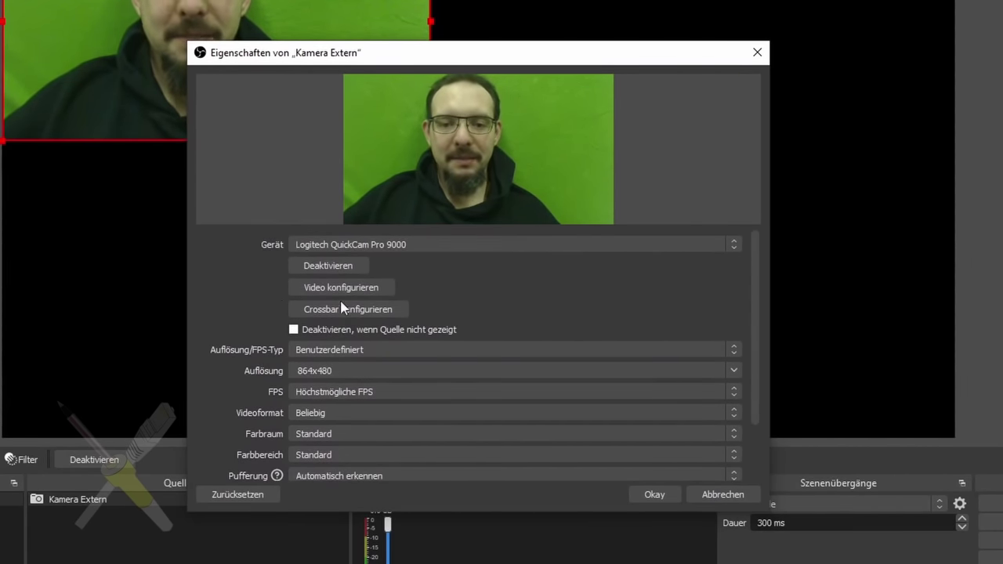
# Review the webcam's own control and advanced settings, close them, and confirm the camera source's properties
pyautogui.click(364, 288)
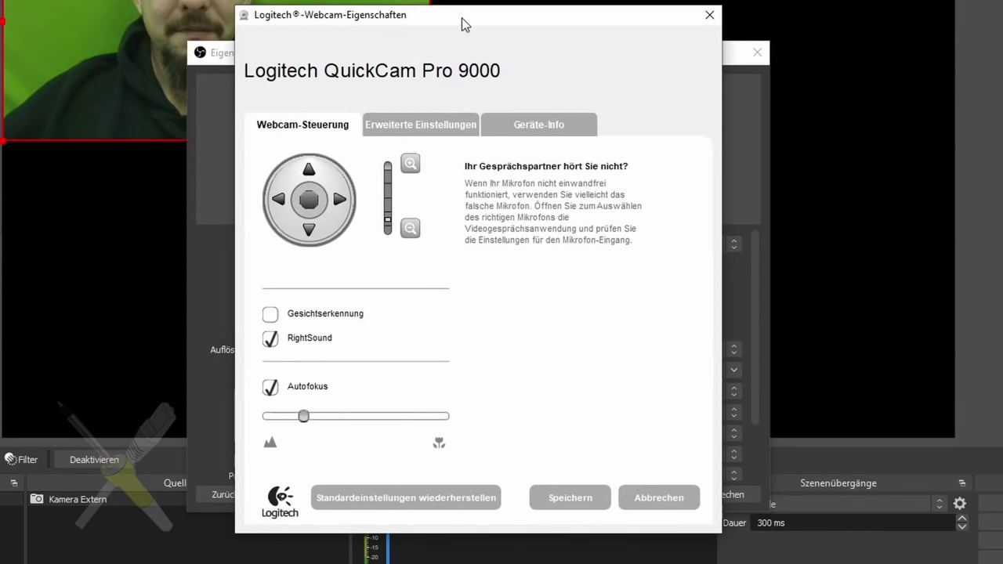
pyautogui.moveTo(461, 23); pyautogui.dragTo(720, 40)
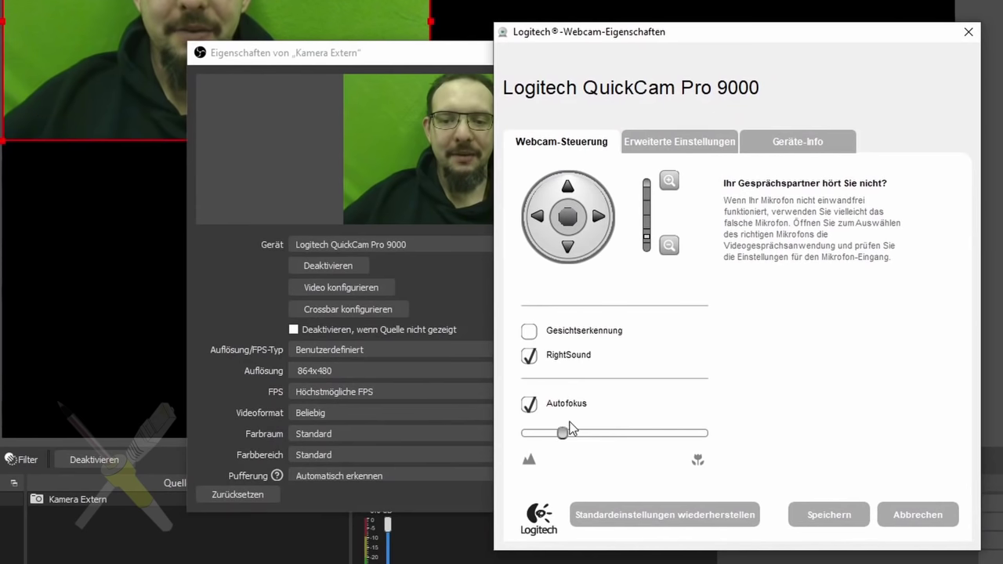
pyautogui.click(675, 145)
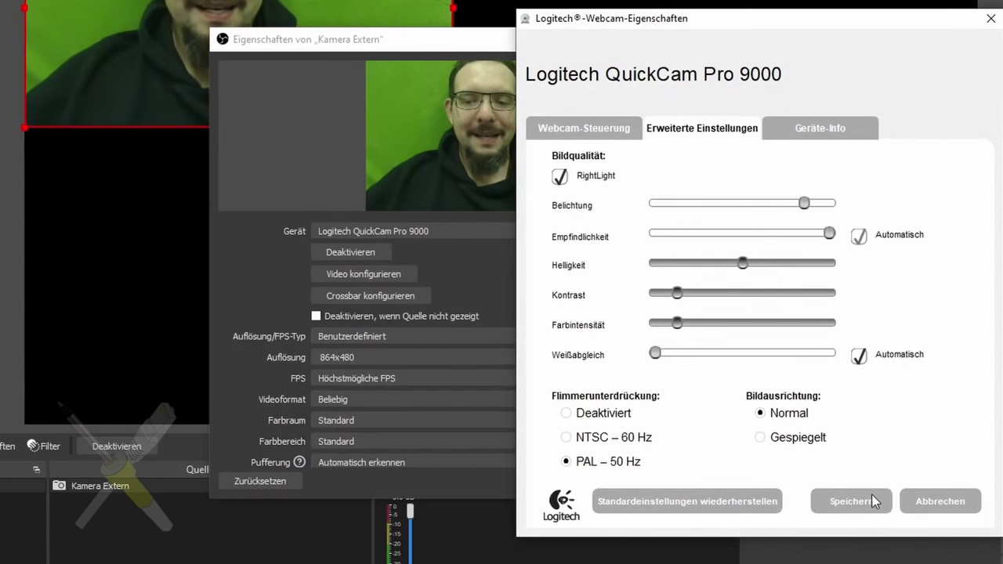
pyautogui.click(895, 508)
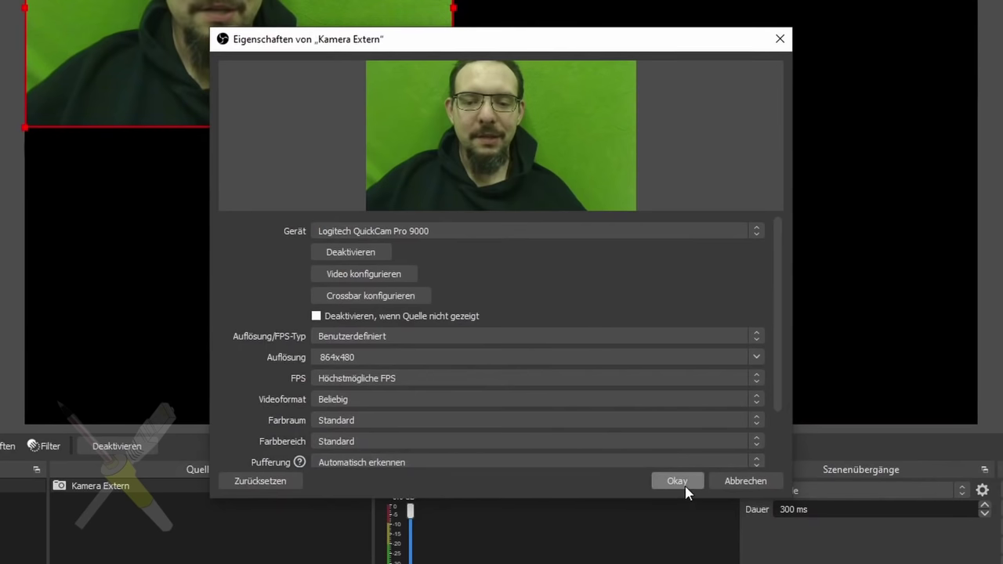
pyautogui.click(678, 480)
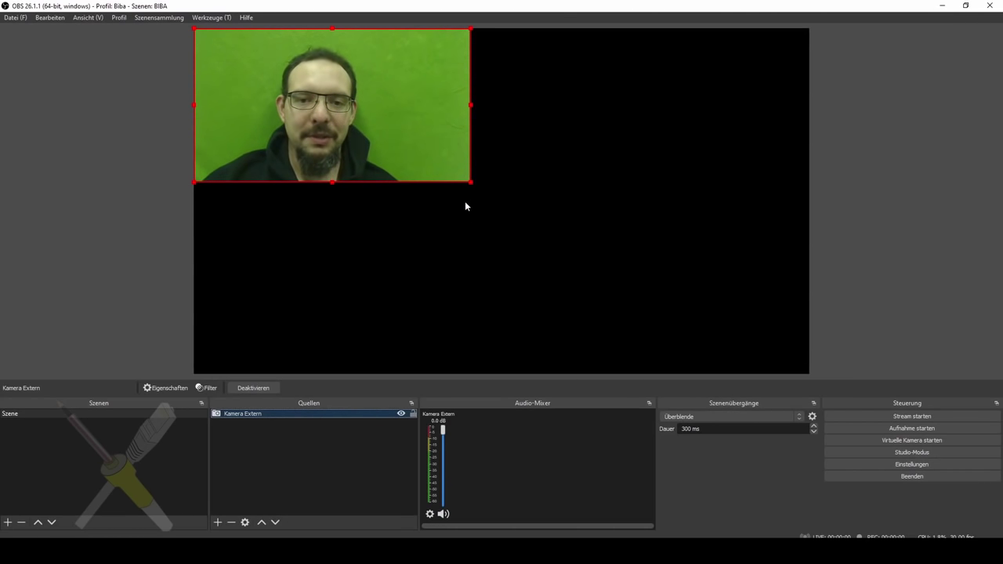
# Enlarge the camera image on the canvas, fit it to the screen size, and deselect it
pyautogui.moveTo(471, 183); pyautogui.dragTo(628, 224)
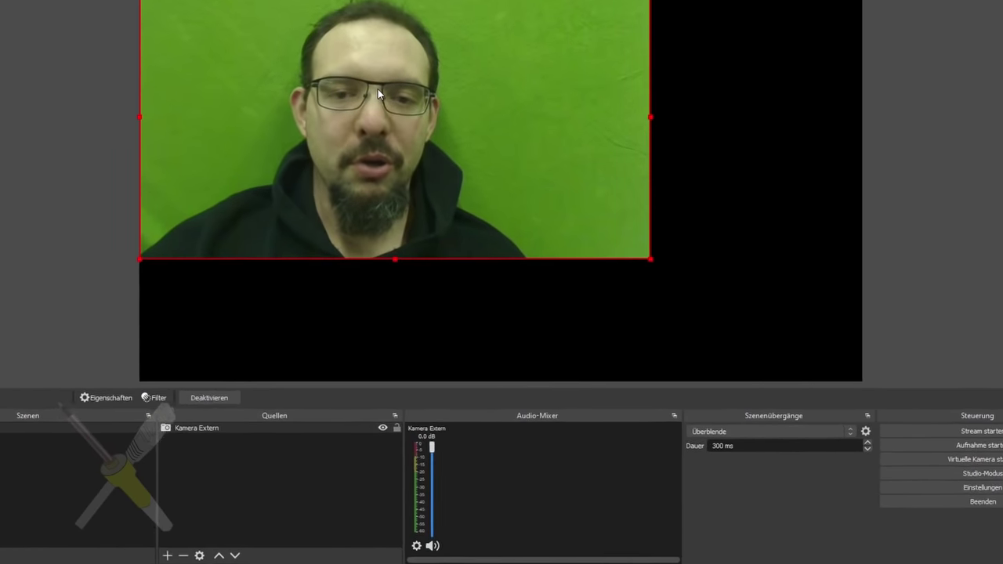
pyautogui.rightClick(383, 108)
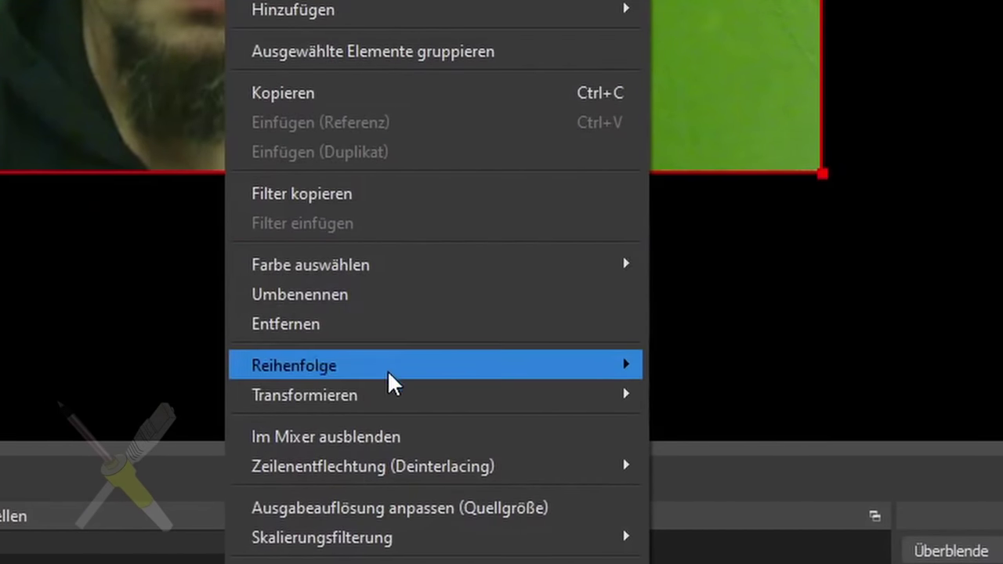
pyautogui.moveTo(389, 395)
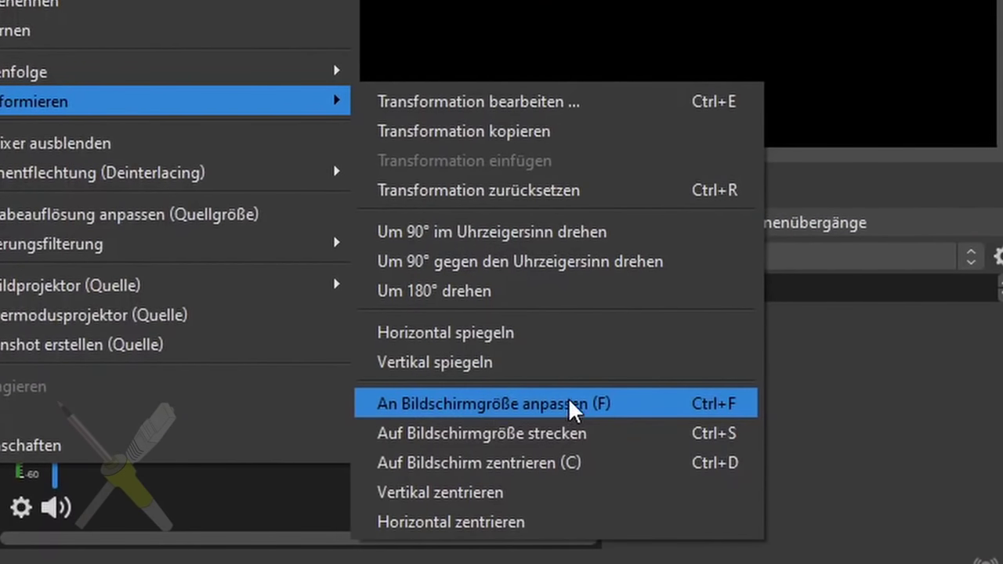
pyautogui.click(570, 401)
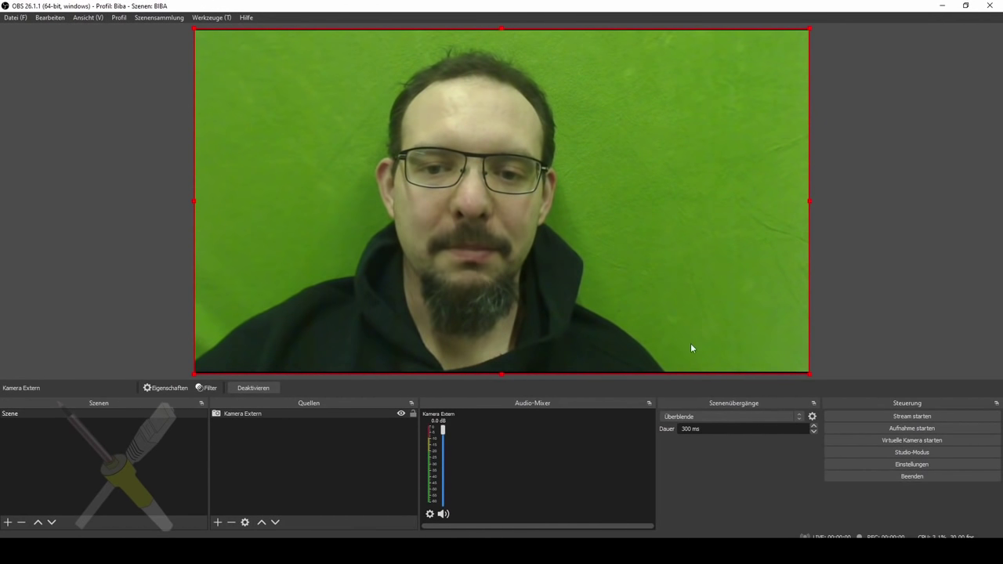
pyautogui.click(865, 196)
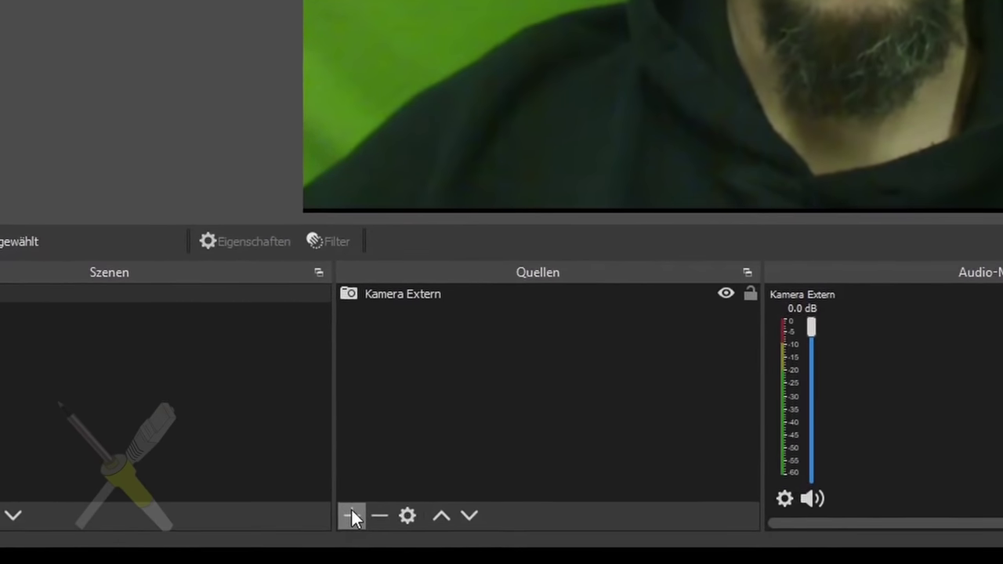
# Add a new image source named Logo using the 400x400 PNG file from the Documents folder
pyautogui.click(304, 518)
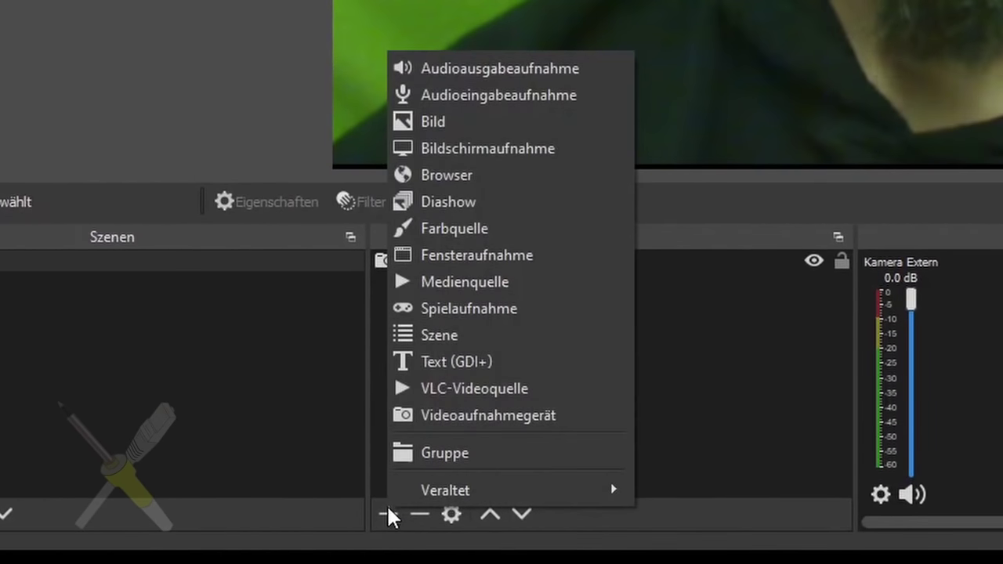
pyautogui.click(499, 123)
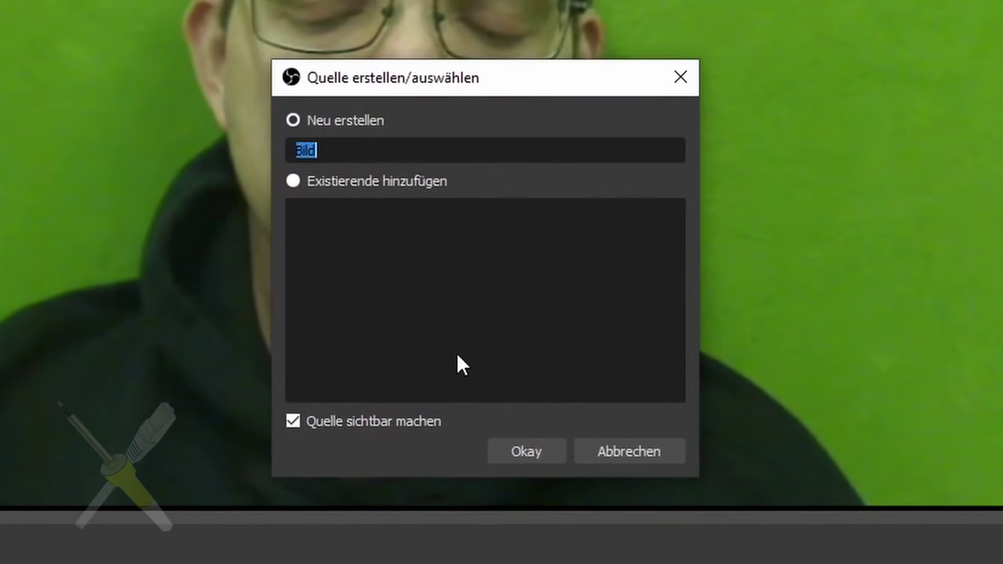
pyautogui.write('Logo')
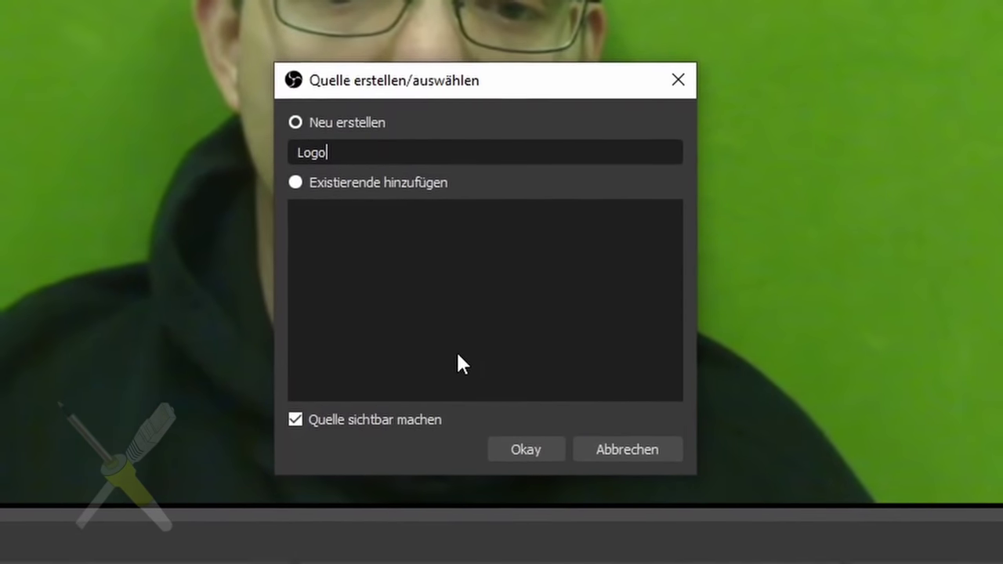
pyautogui.press('Return')
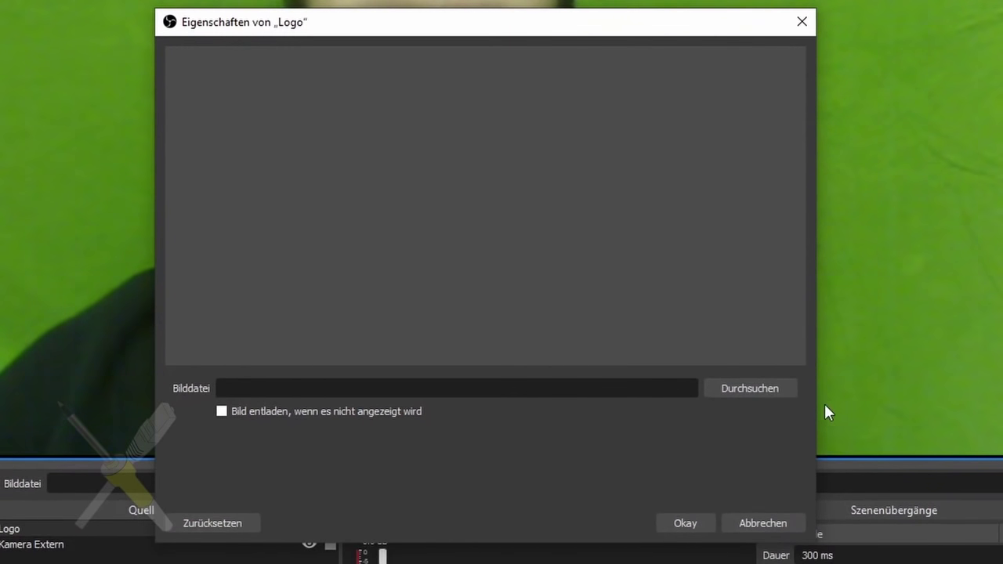
pyautogui.click(768, 391)
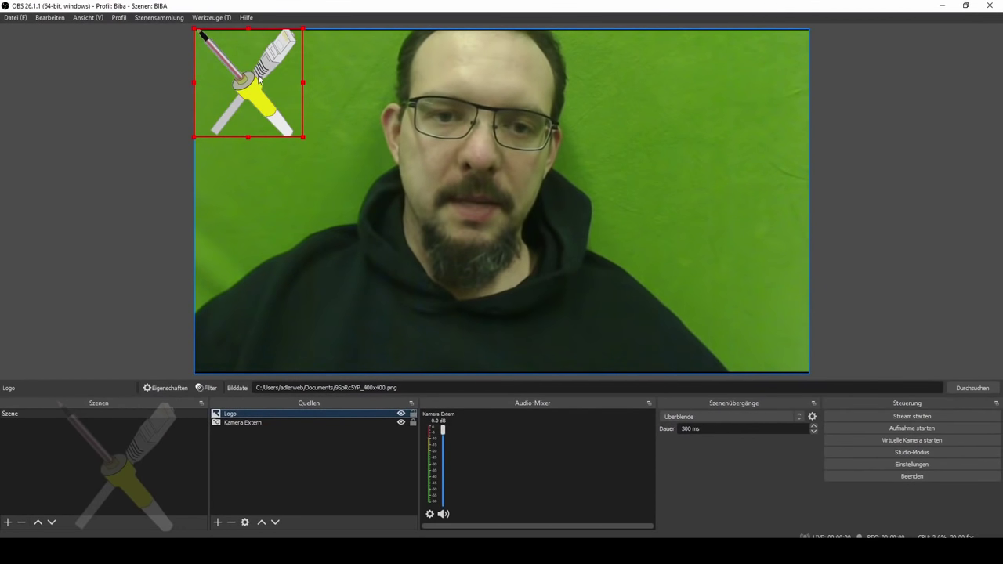
# Place the logo in the canvas's lower-right corner and enlarge the camera image slightly beyond the canvas edges on all sides
pyautogui.moveTo(258, 79); pyautogui.dragTo(754, 310)
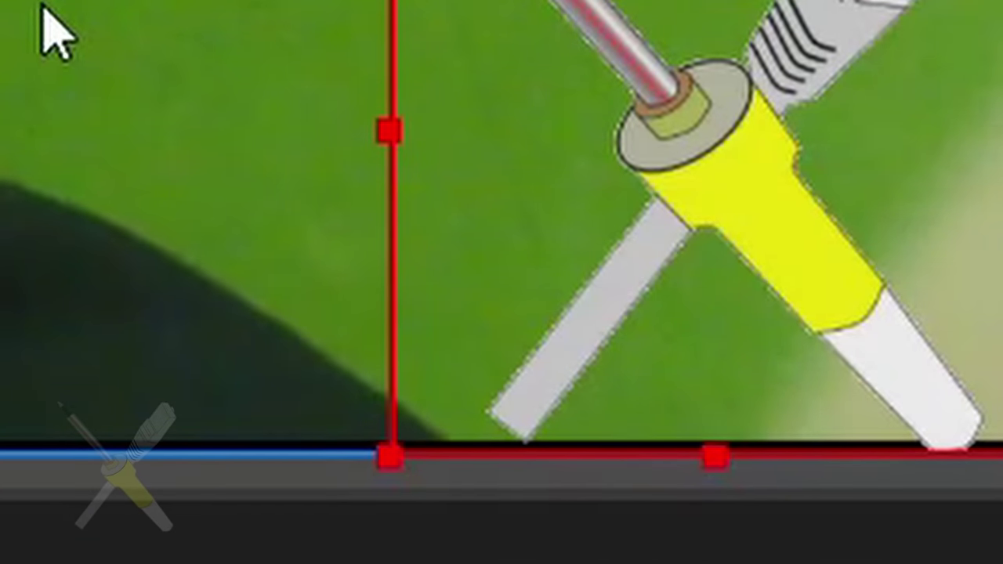
pyautogui.click(277, 376)
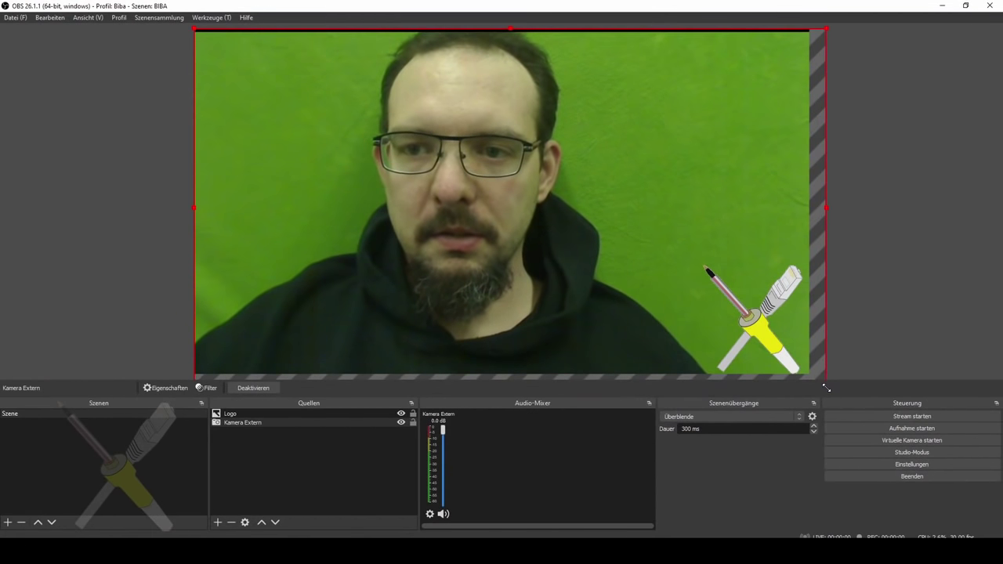
pyautogui.moveTo(521, 197); pyautogui.dragTo(515, 194)
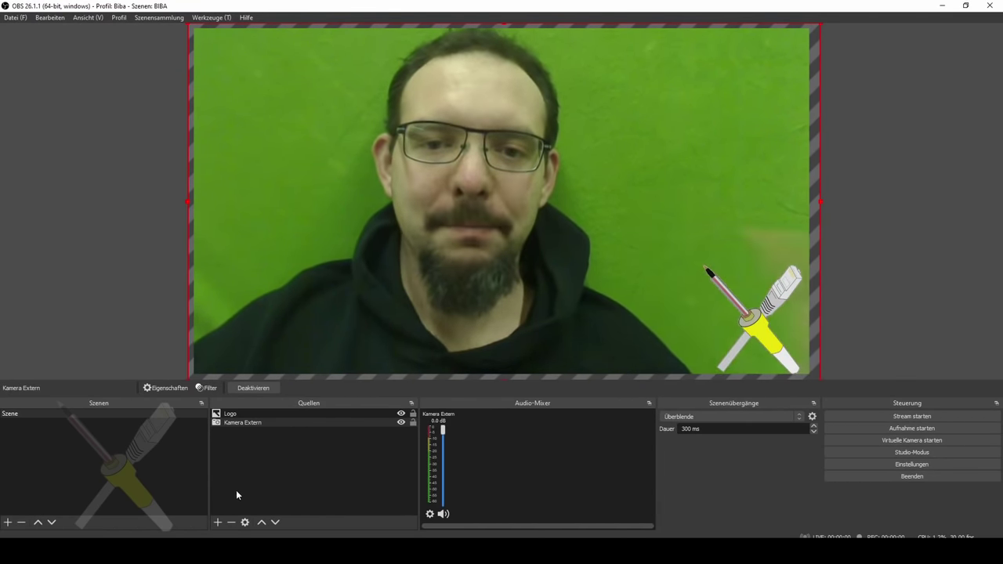
# Open the filters of the Kamera Extern source
pyautogui.click(219, 523)
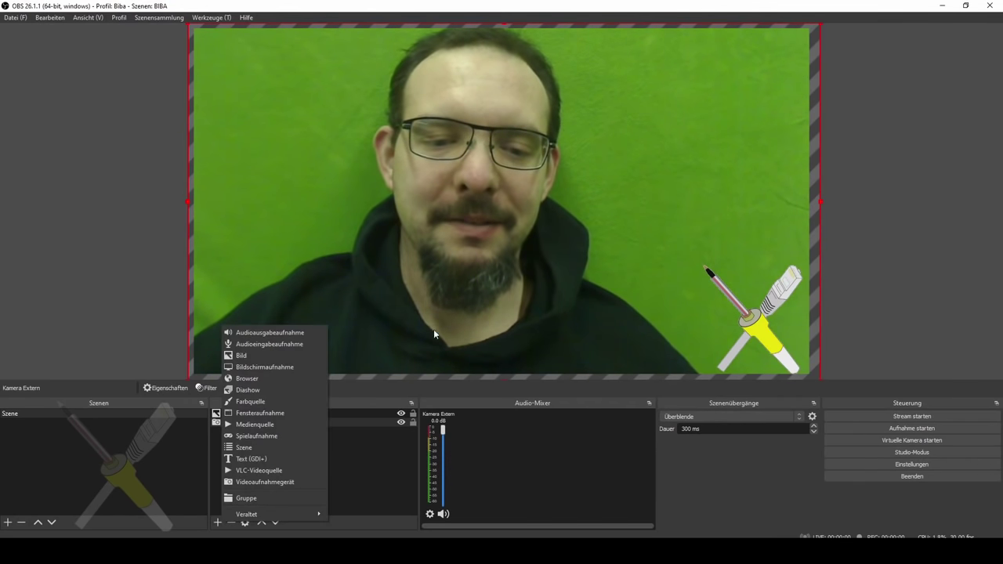
pyautogui.click(401, 450)
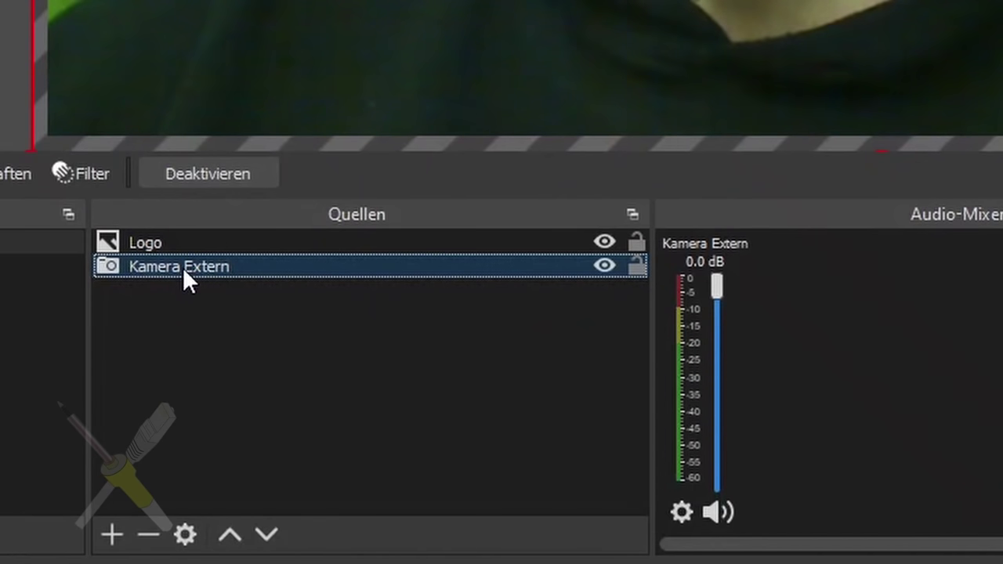
pyautogui.rightClick(201, 315)
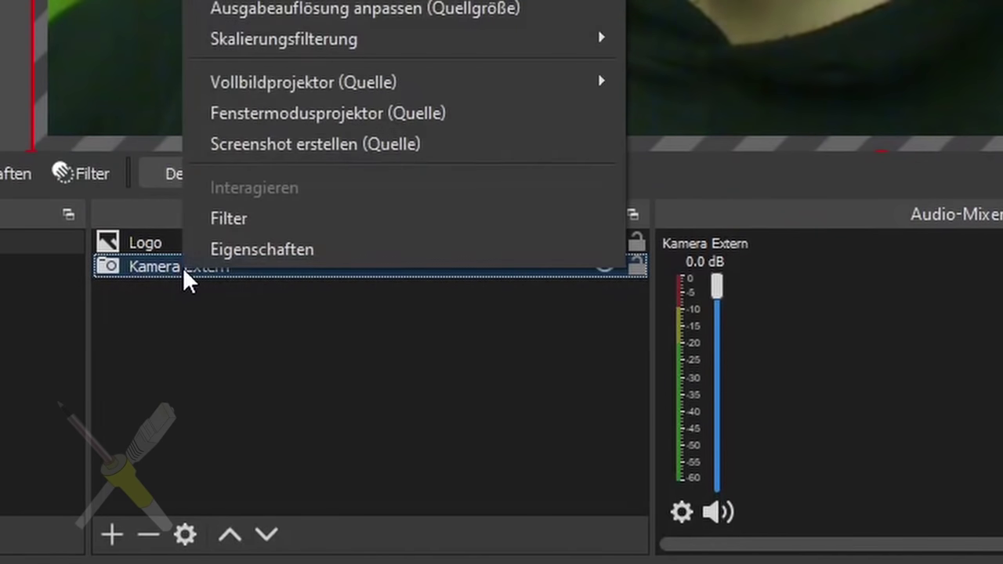
pyautogui.click(227, 219)
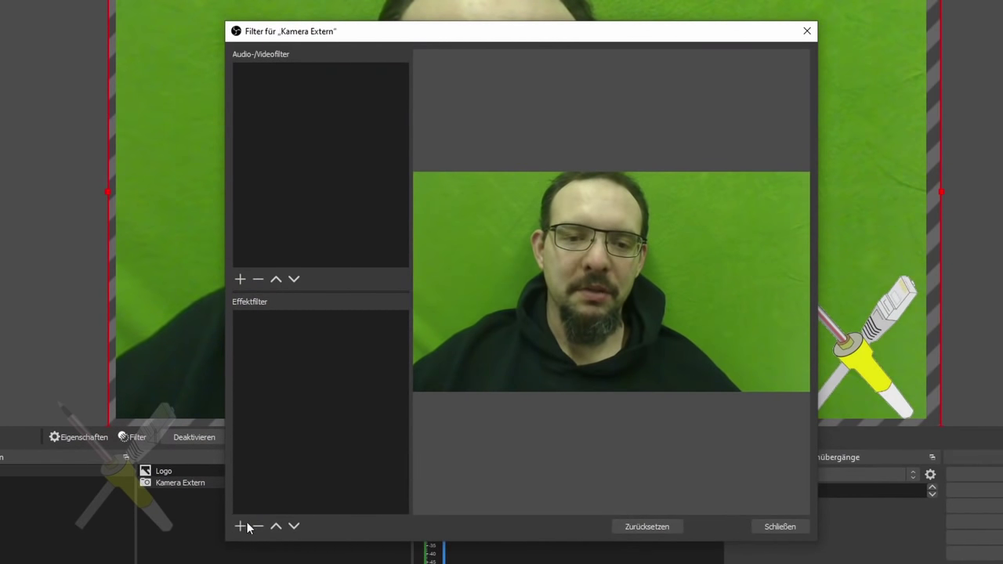
# Try a Bewegung effect filter on the camera with a horizontal speed of about 249, and remove the filter again
pyautogui.click(241, 527)
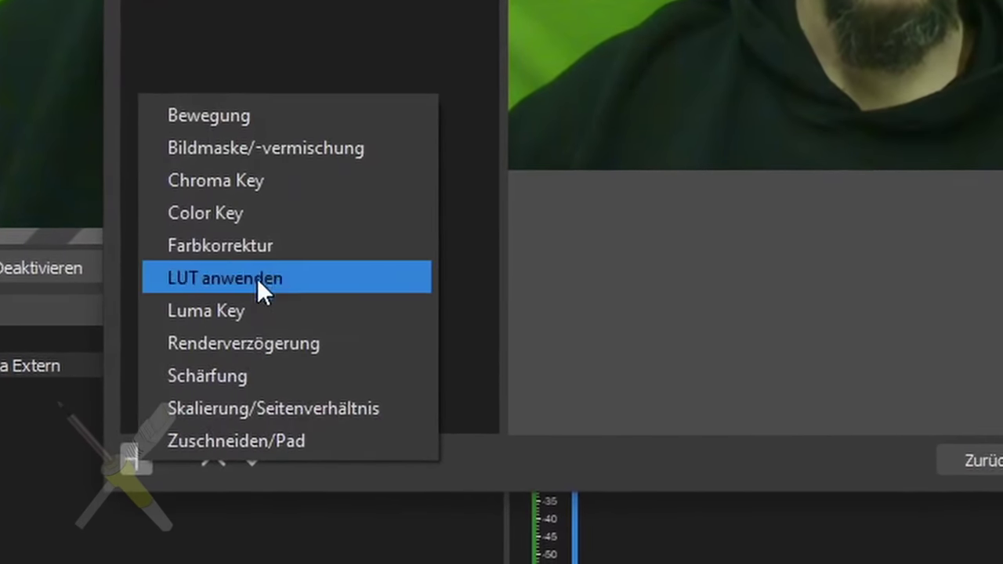
pyautogui.click(287, 115)
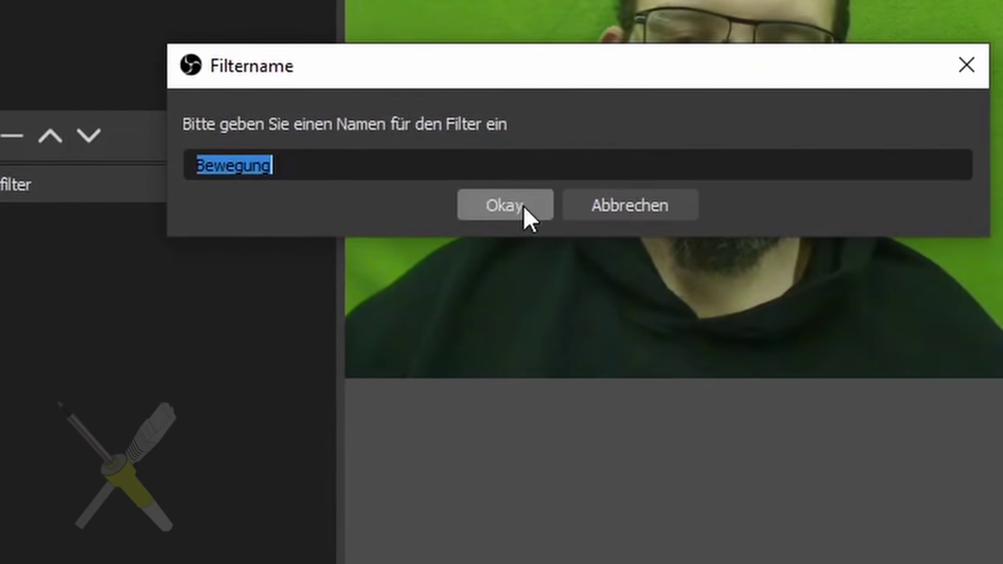
pyautogui.click(524, 206)
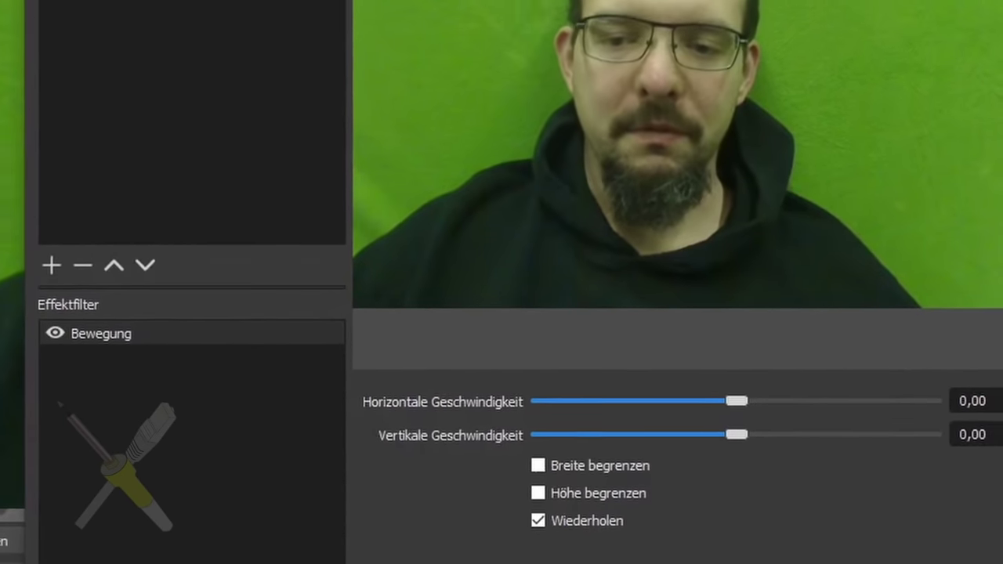
pyautogui.moveTo(748, 407); pyautogui.dragTo(755, 410)
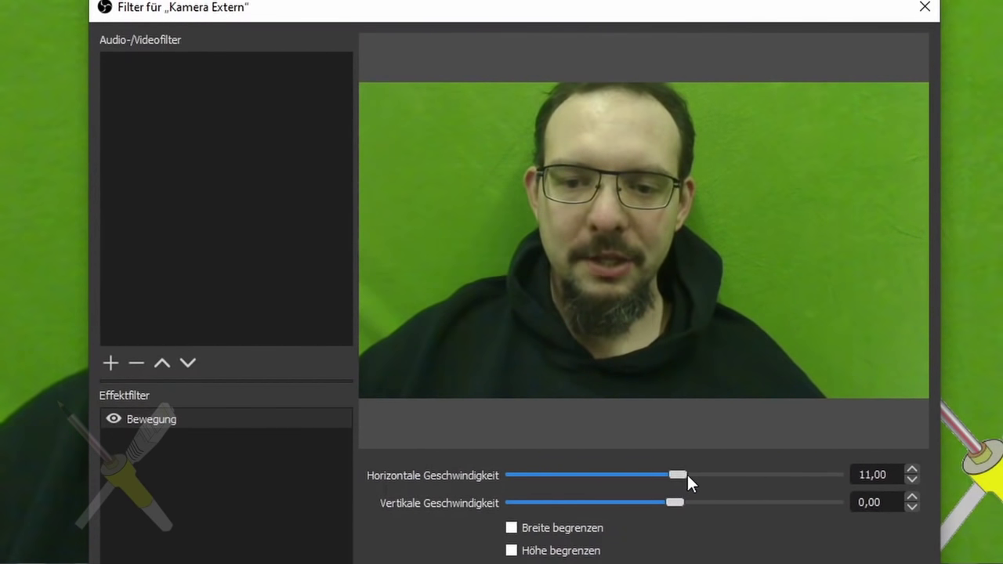
pyautogui.moveTo(687, 475); pyautogui.dragTo(761, 476)
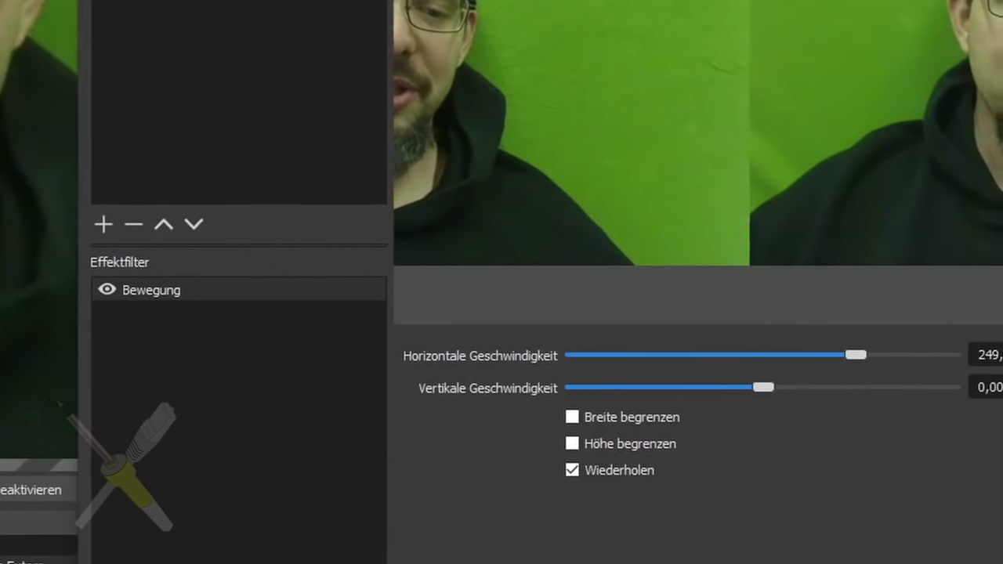
pyautogui.click(130, 544)
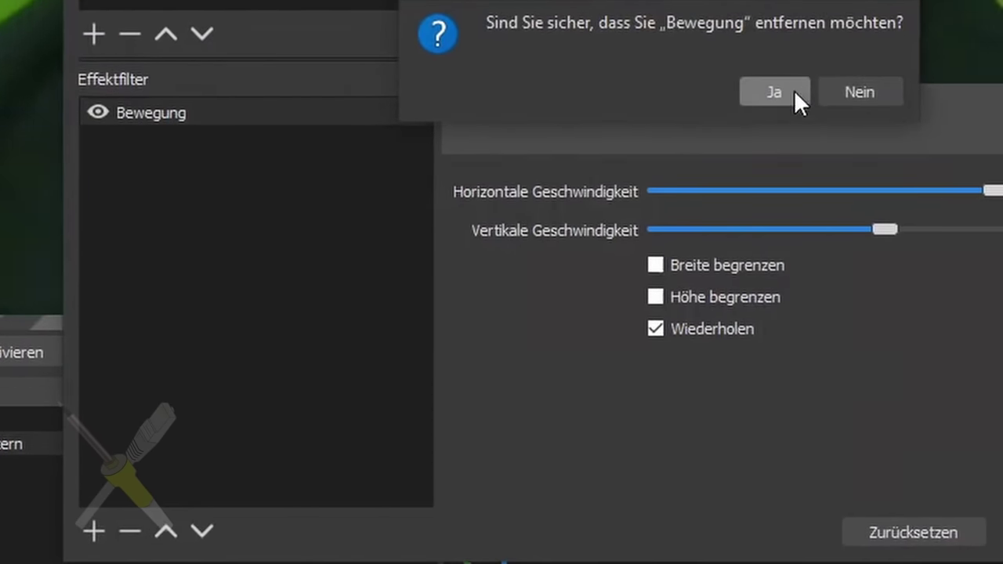
pyautogui.click(794, 92)
# Add a Chroma Key effect filter with its default name to the camera source
pyautogui.click(93, 531)
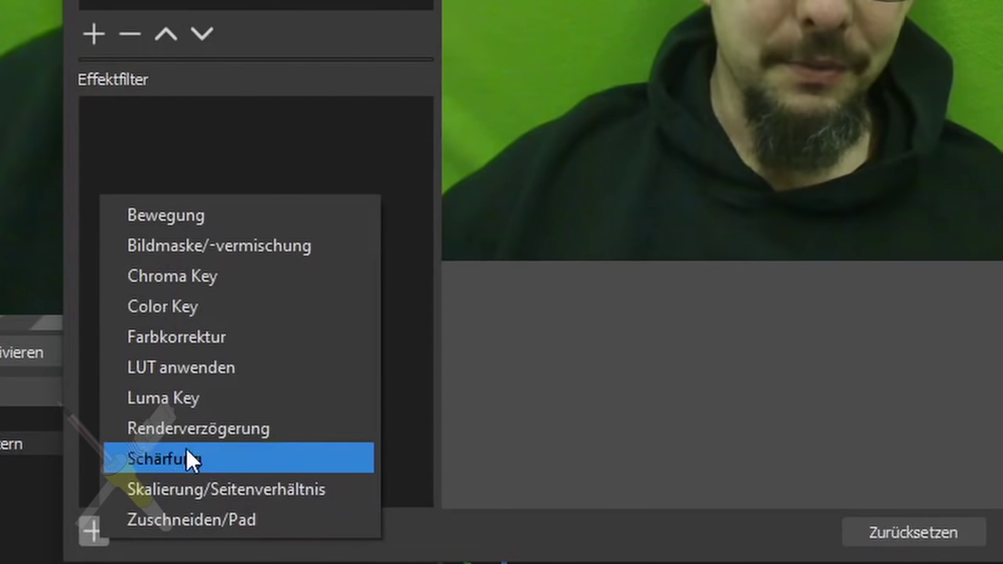
pyautogui.click(258, 280)
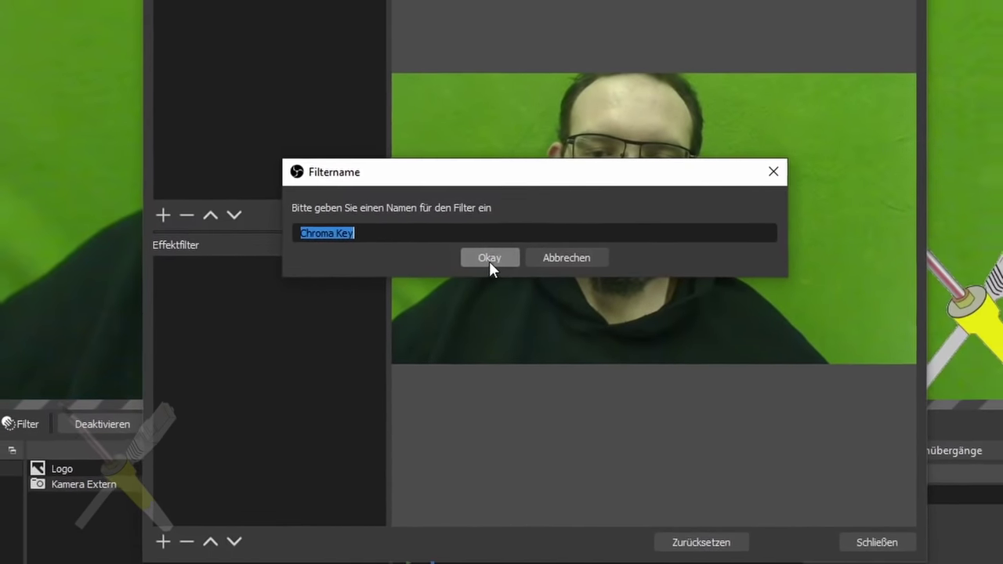
pyautogui.click(555, 155)
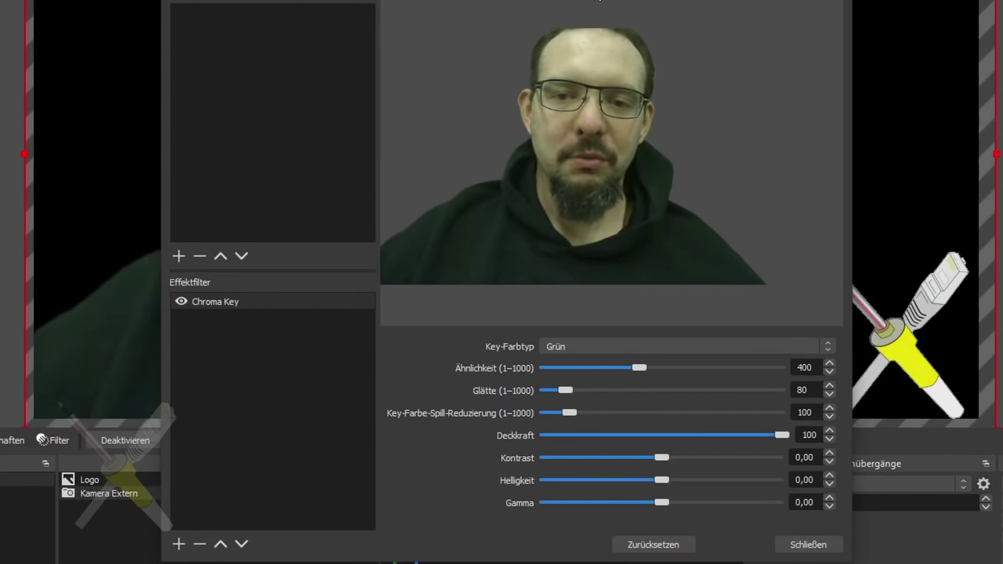
# Set the Chroma Key filter's Ähnlichkeit to about 377 and close the camera's filters
pyautogui.moveTo(486, 4); pyautogui.dragTo(225, 138)
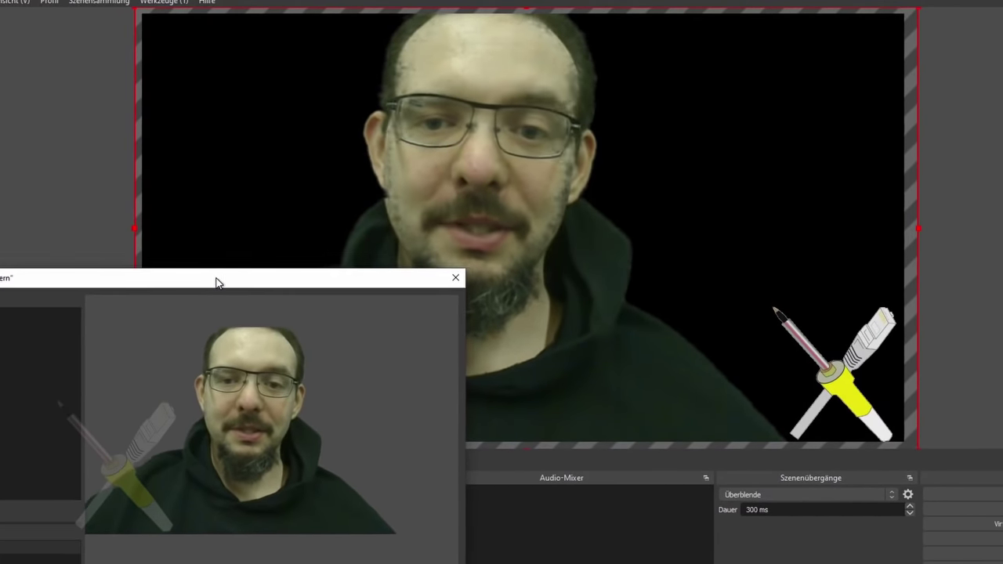
pyautogui.moveTo(296, 461); pyautogui.dragTo(297, 461)
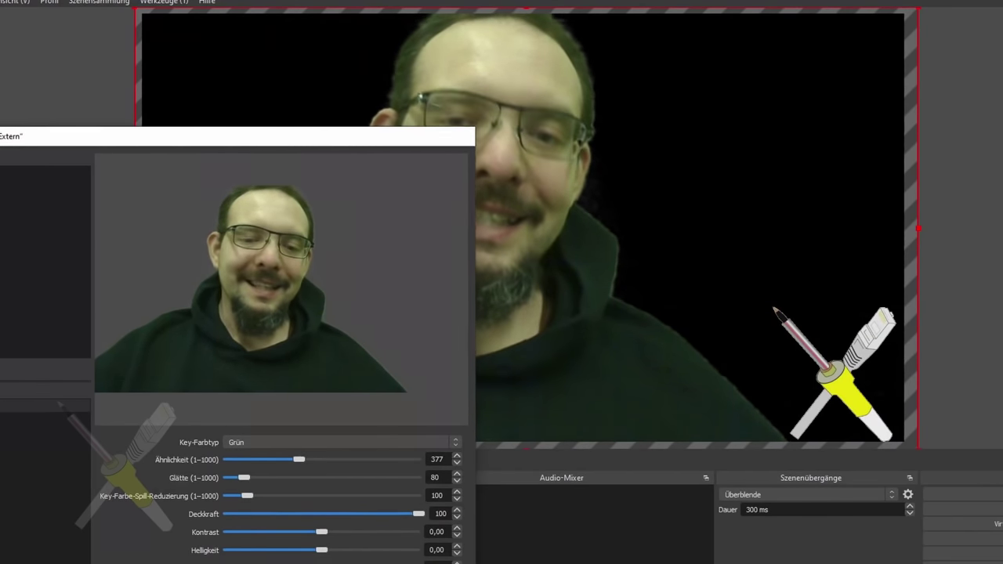
pyautogui.press('Escape')
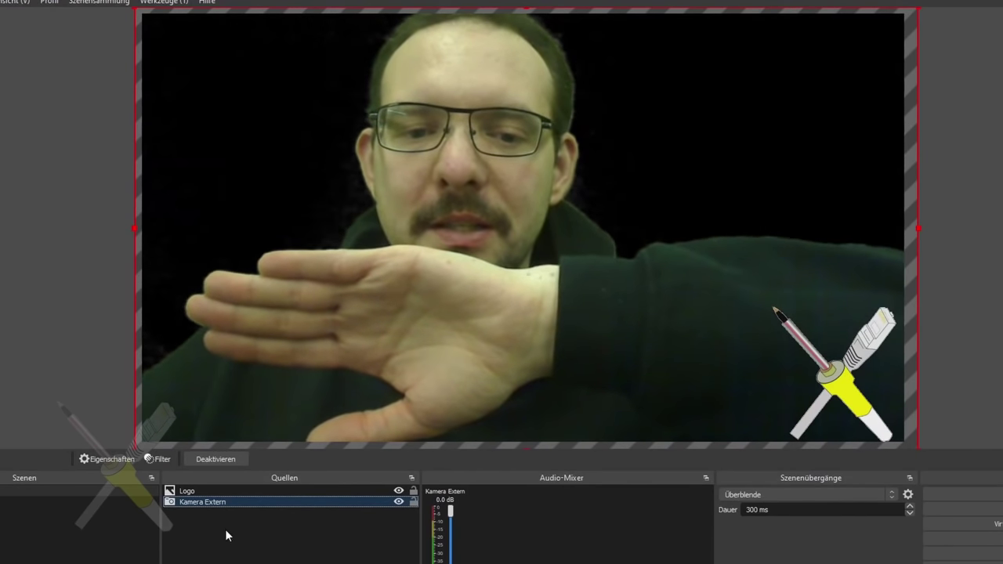
# Try the Logo source below Kamera Extern in the source order and return it to the top
pyautogui.click(209, 490)
pyautogui.moveTo(209, 492); pyautogui.dragTo(216, 511)
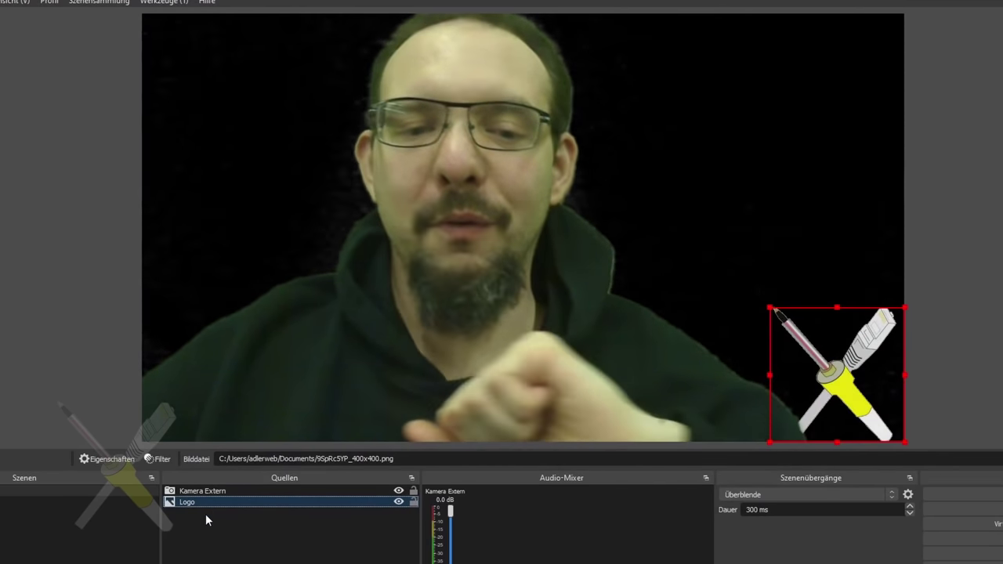
pyautogui.moveTo(207, 503); pyautogui.dragTo(204, 490)
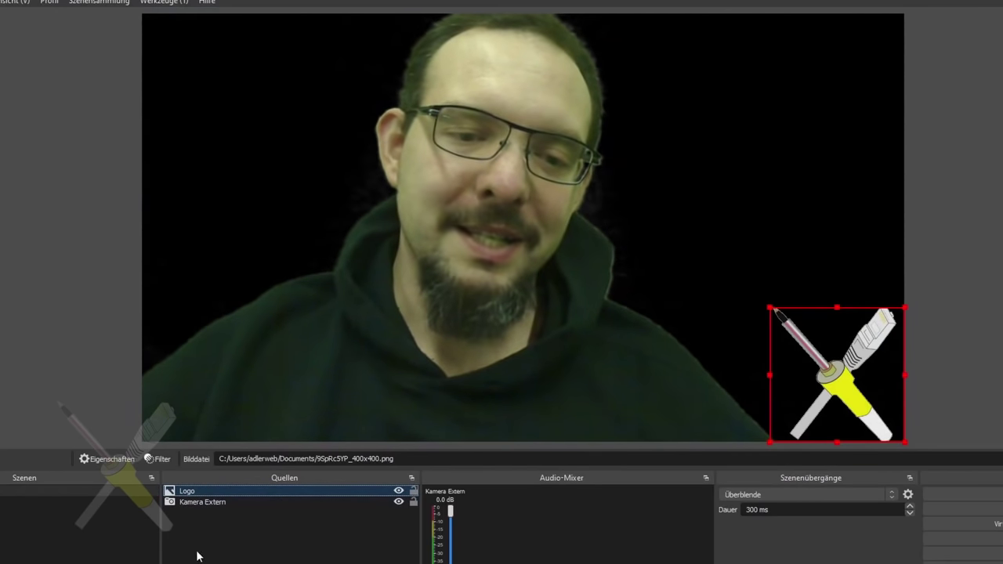
# Add an image source named Hintergrund using back-1080p.jpg and place it below Kamera Extern in the source order
pyautogui.click(174, 560)
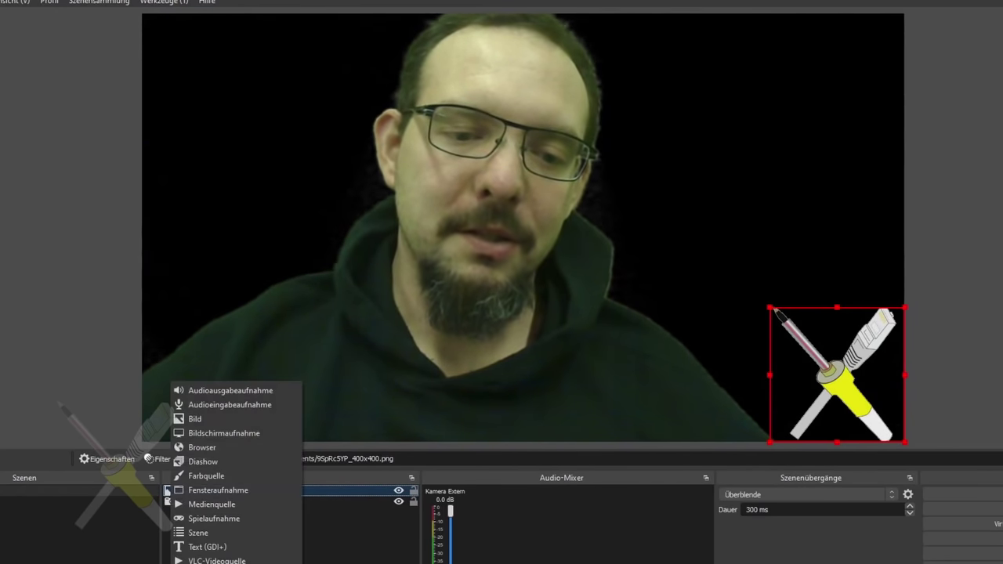
pyautogui.click(228, 421)
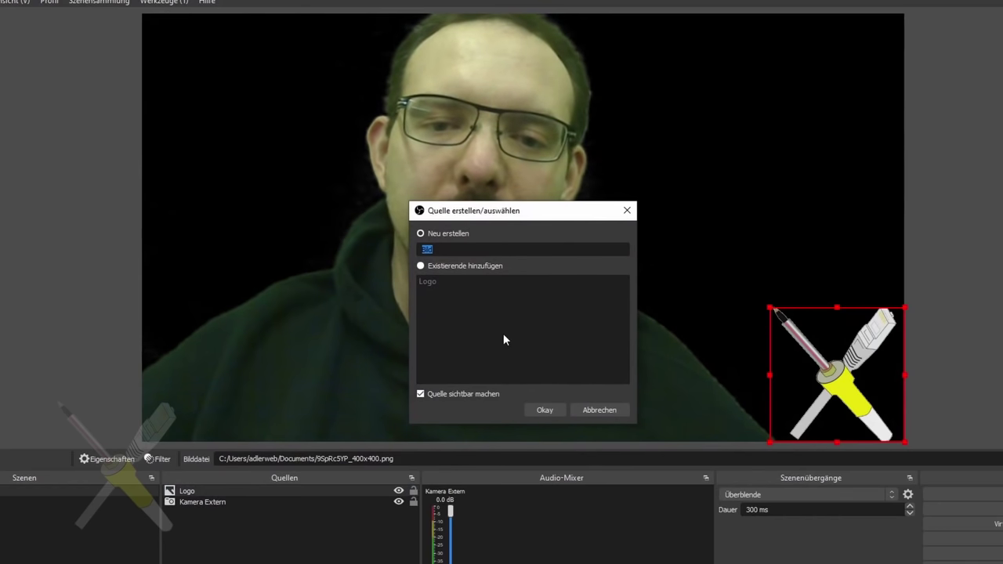
pyautogui.click(467, 265)
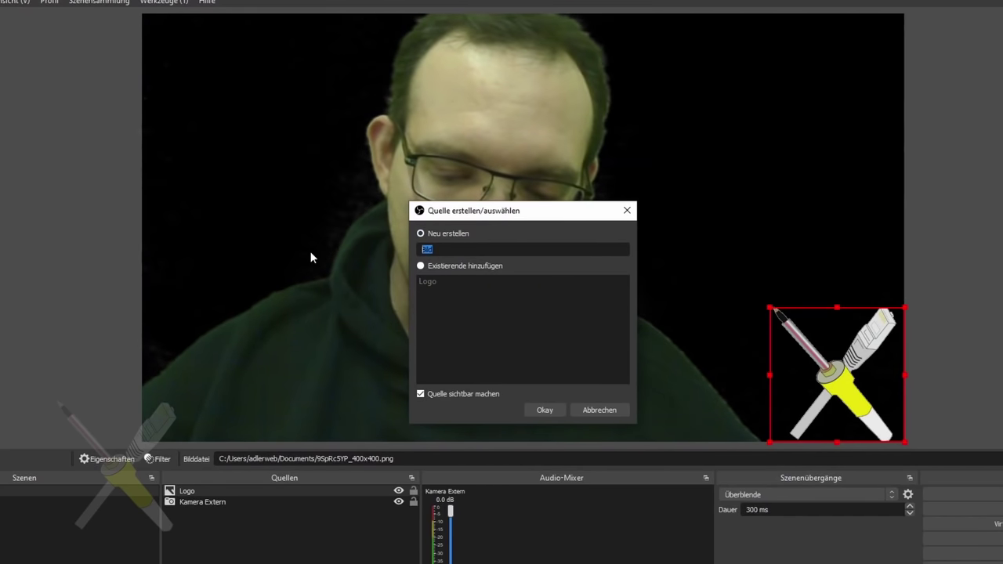
pyautogui.write('Hintergrund')
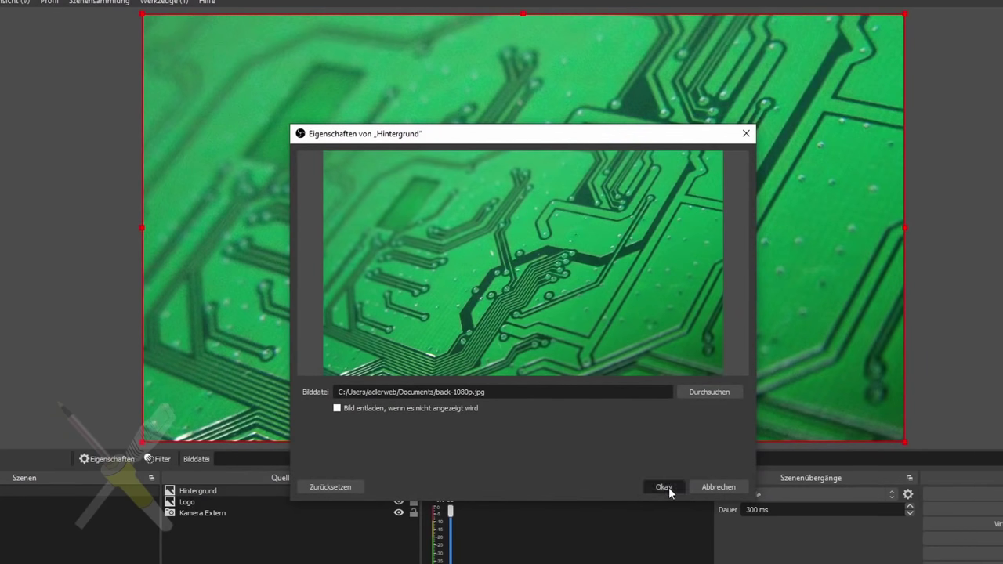
pyautogui.click(668, 486)
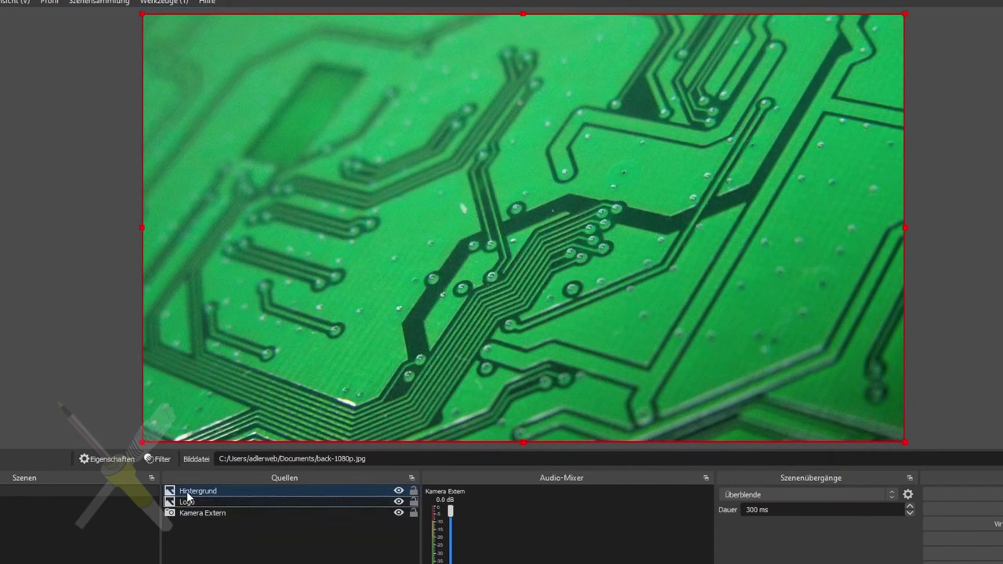
pyautogui.moveTo(193, 515); pyautogui.dragTo(193, 516)
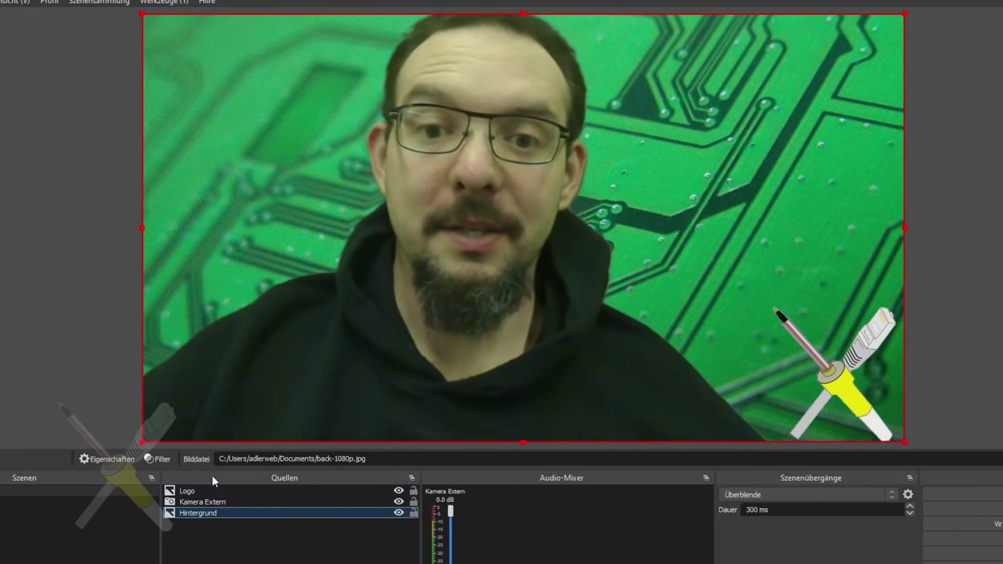
# Add a Farbkorrektur effect filter with its default name to the Hintergrund source
pyautogui.rightClick(236, 512)
pyautogui.click(290, 489)
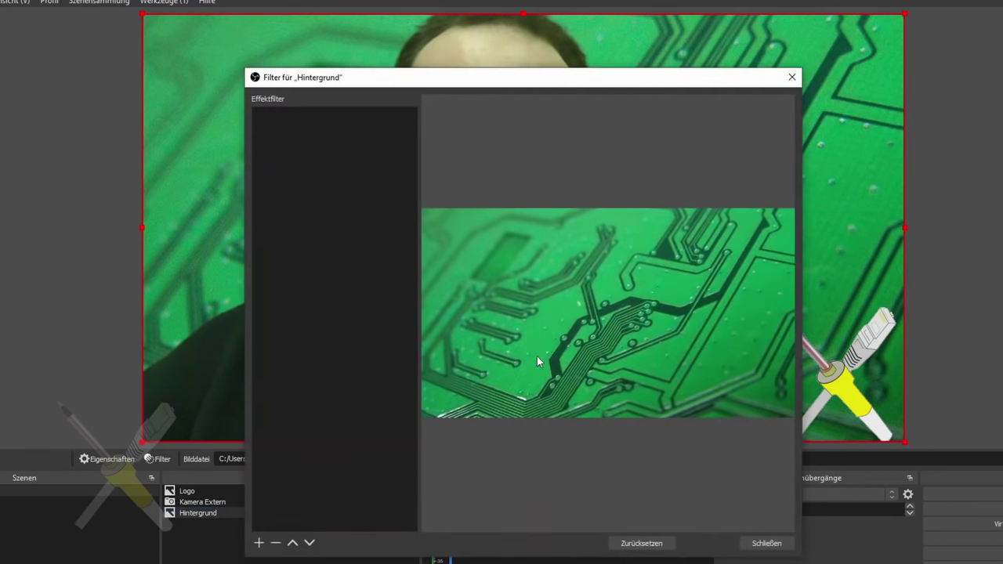
pyautogui.click(258, 543)
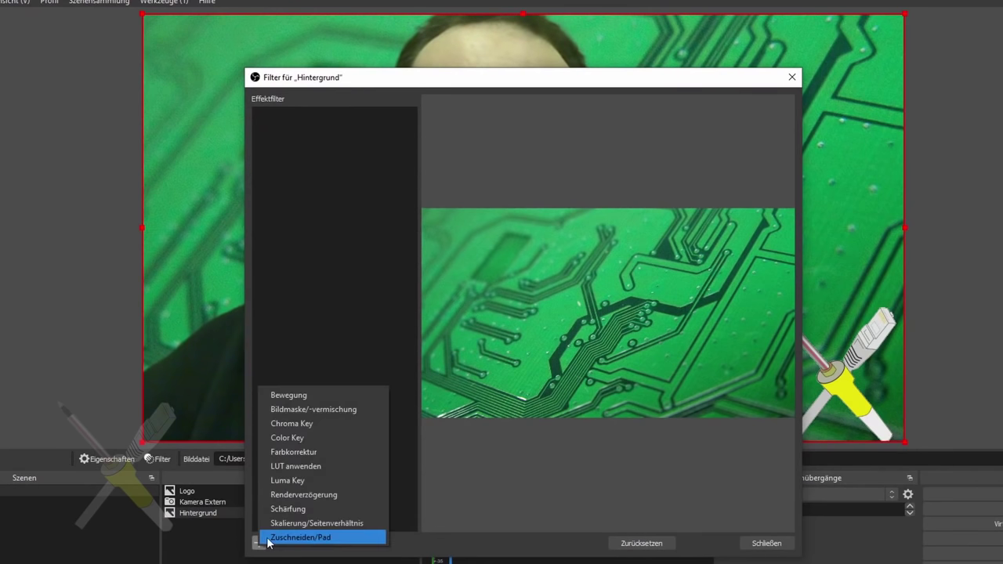
pyautogui.click(311, 452)
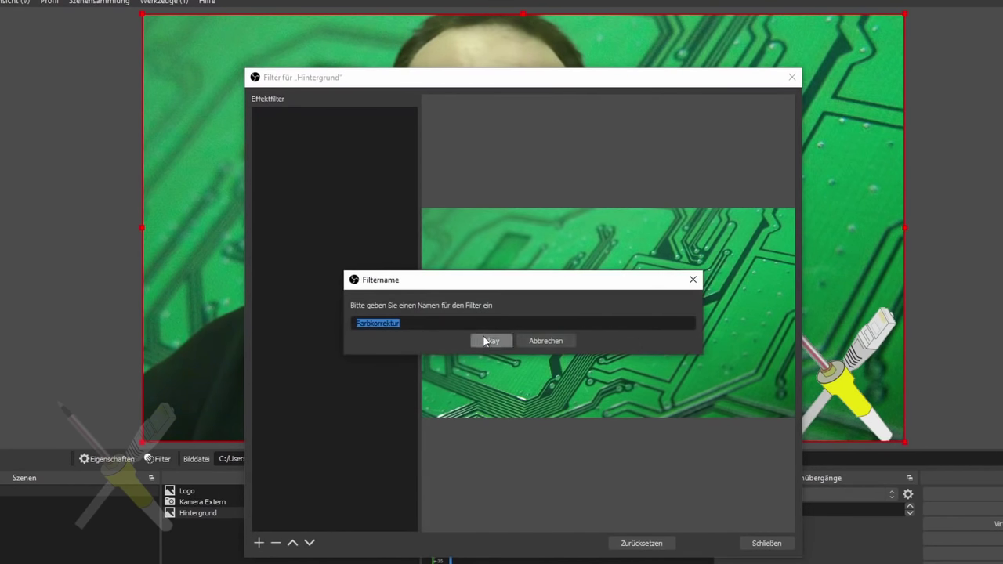
pyautogui.click(493, 340)
# Set the Farbkorrektur filter's Gamma to 3,00, Kontrast to about -0,19 and Sättigung to about -0,23, and close the filters
pyautogui.moveTo(625, 385); pyautogui.dragTo(711, 384)
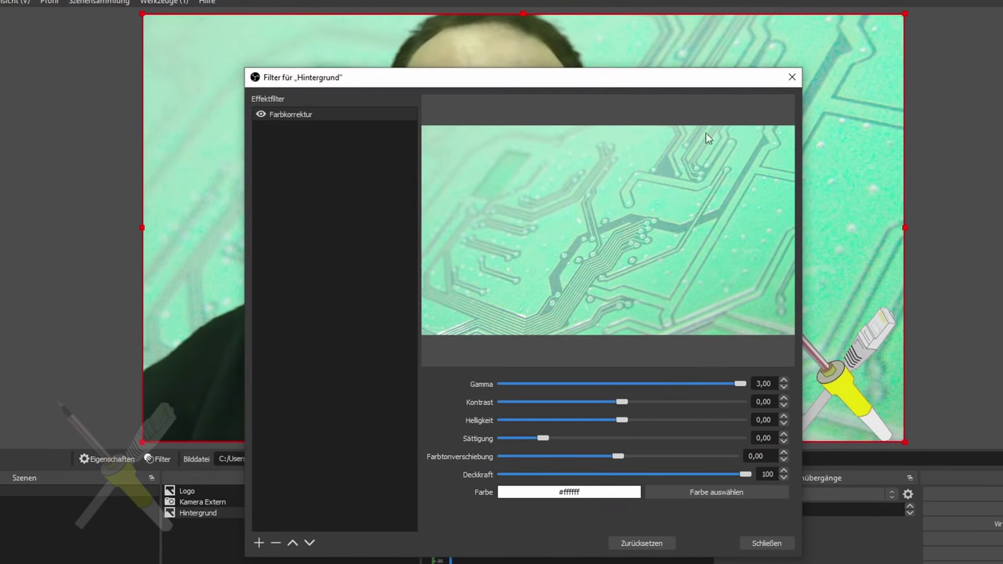
pyautogui.moveTo(586, 84); pyautogui.dragTo(116, 189)
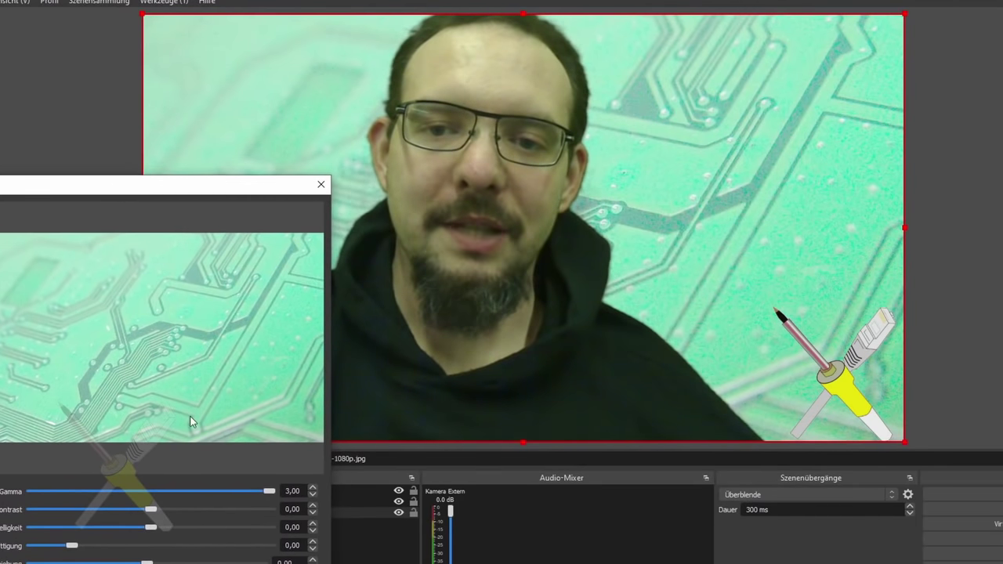
pyautogui.moveTo(150, 510); pyautogui.dragTo(131, 513)
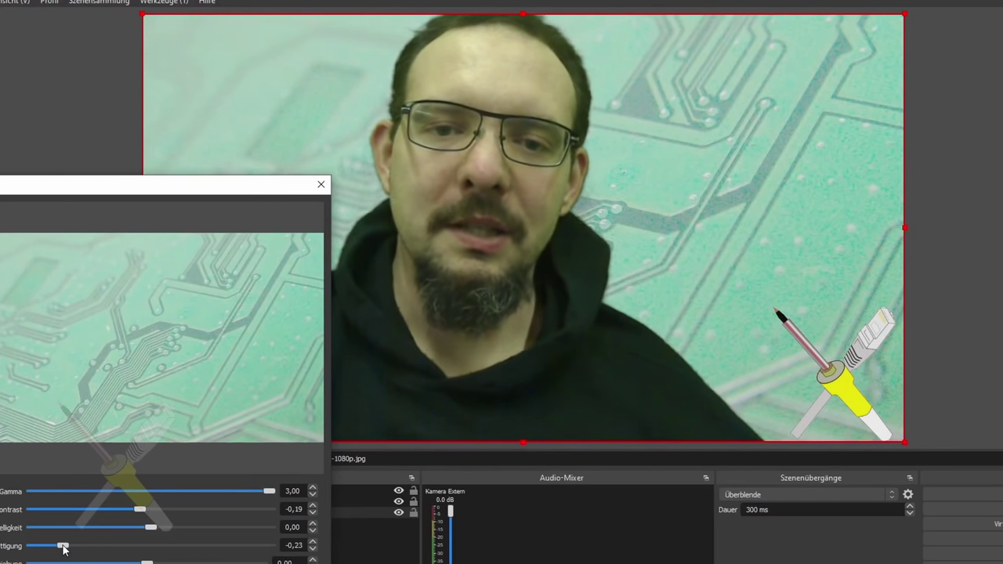
pyautogui.press('Escape')
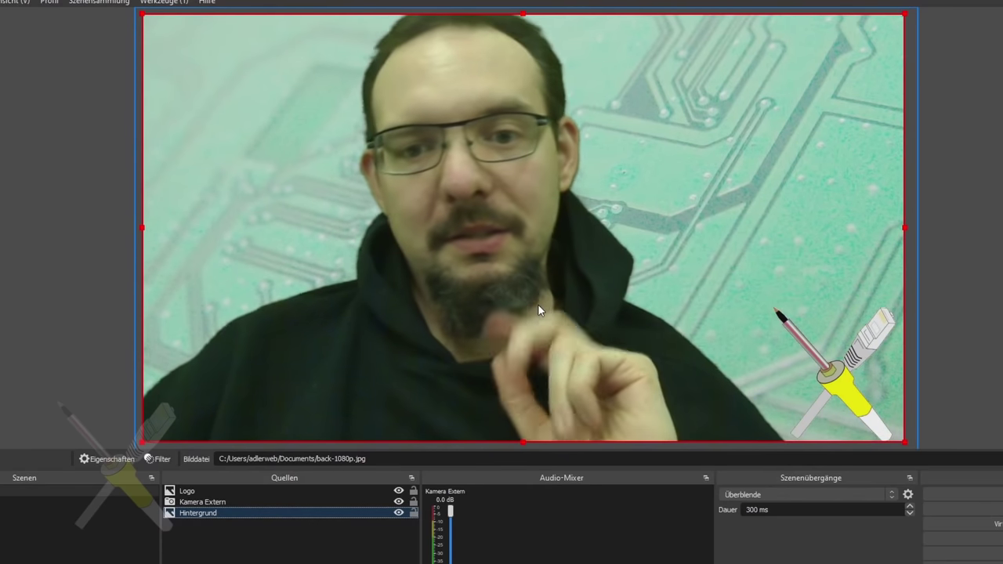
# Try adding a Spielaufnahme source with its default name and remove it again
pyautogui.click(181, 561)
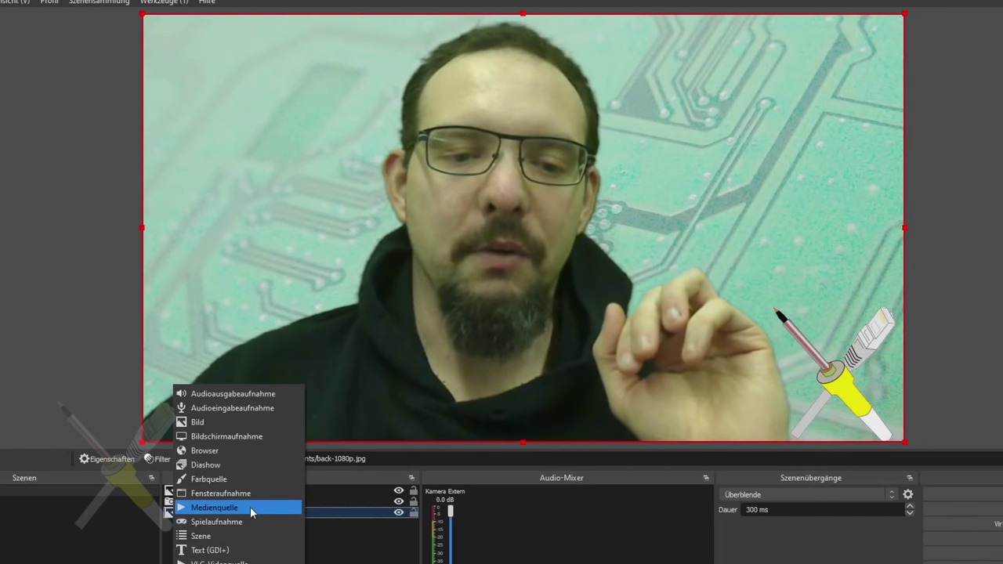
pyautogui.click(248, 521)
pyautogui.click(544, 406)
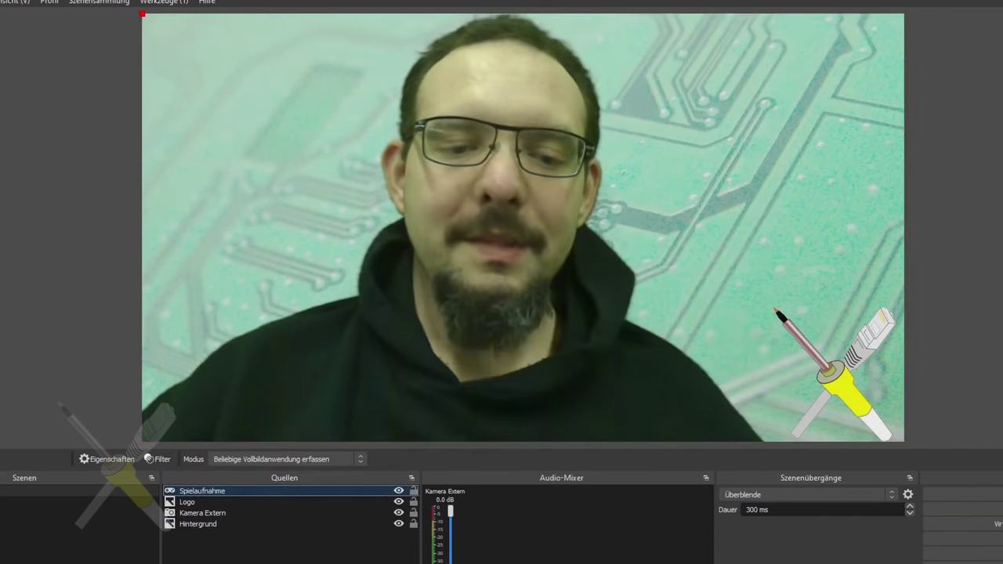
pyautogui.press('Delete')
pyautogui.click(577, 332)
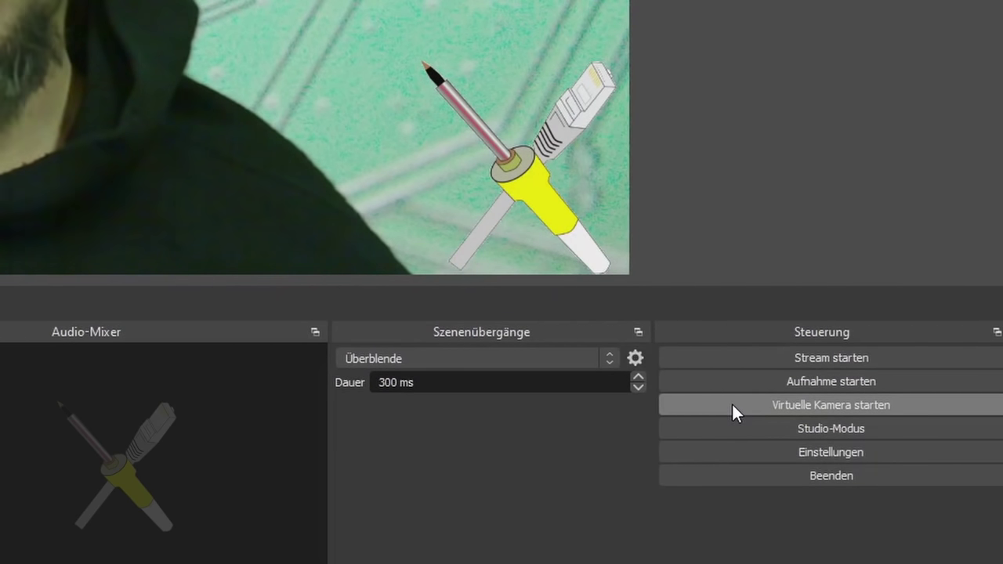
# Start the virtual camera
pyautogui.click(732, 404)
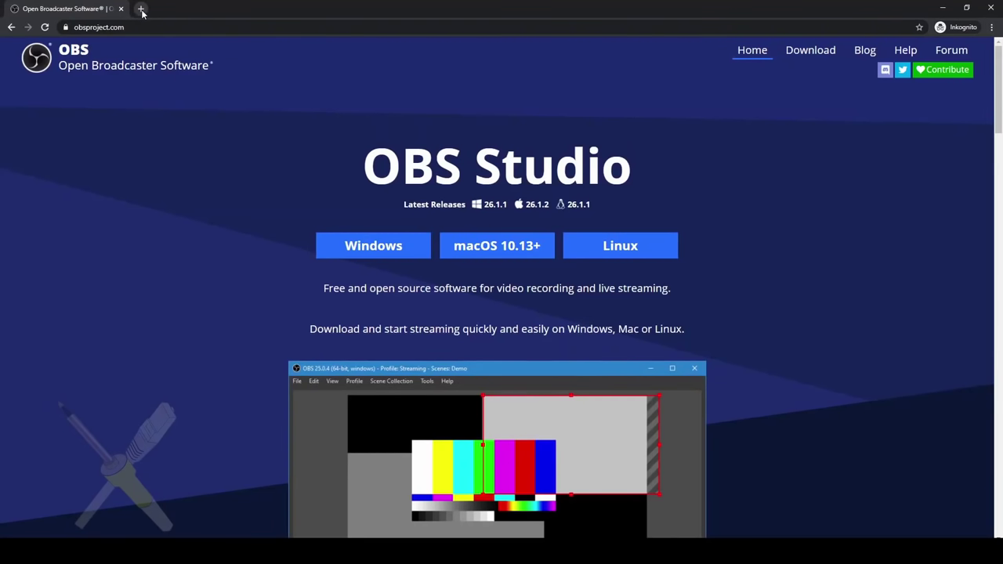
# Switch to the browser and start a meeting named Obstest on meet.westwoodlabs.de in a new tab, allowing microphone and camera access
pyautogui.click(139, 8)
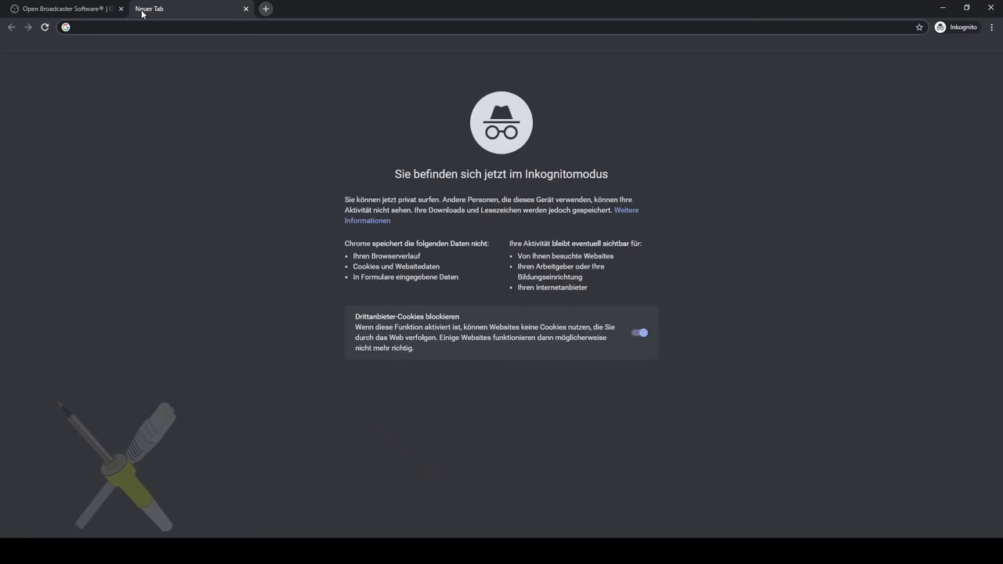
pyautogui.write('https://meet.westwoodlabs.de')
pyautogui.press('Return')
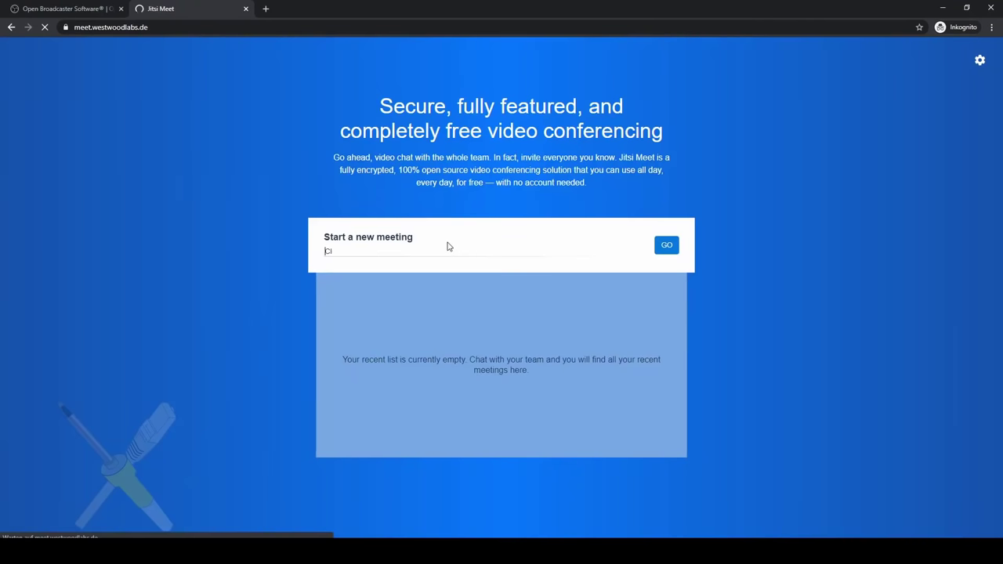
pyautogui.click(667, 246)
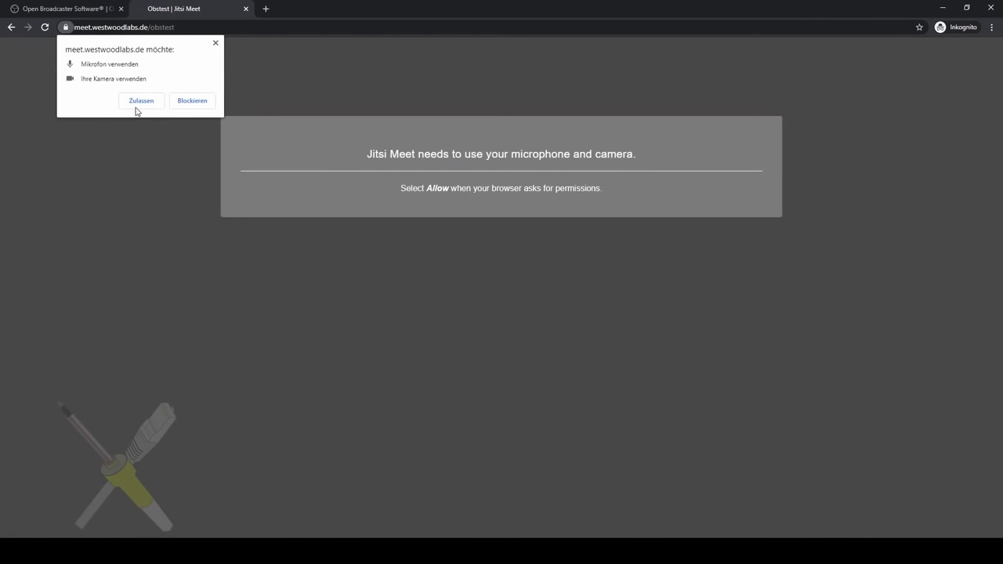
pyautogui.click(138, 102)
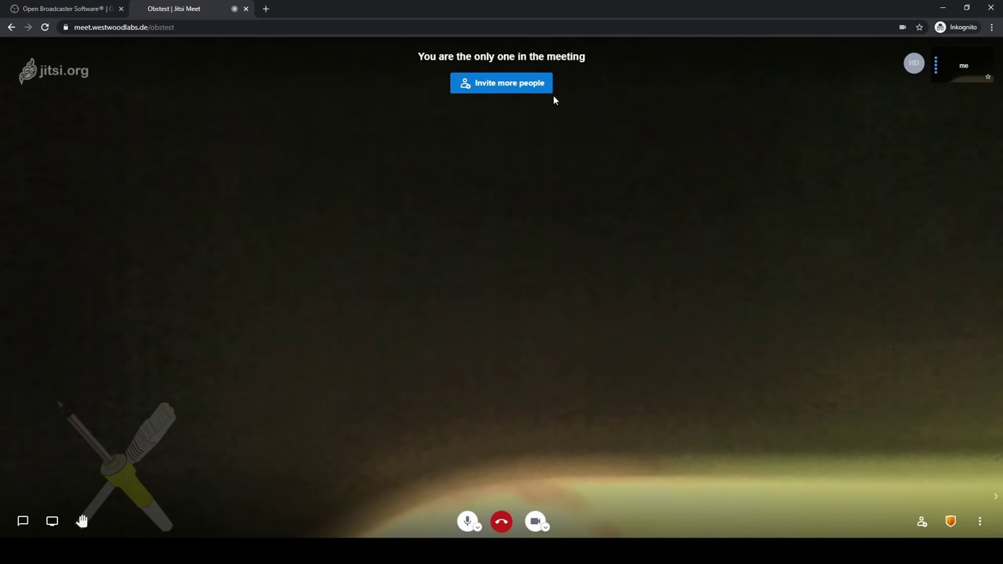
# Choose OBS Virtual Camera as the meeting's video source
pyautogui.click(546, 527)
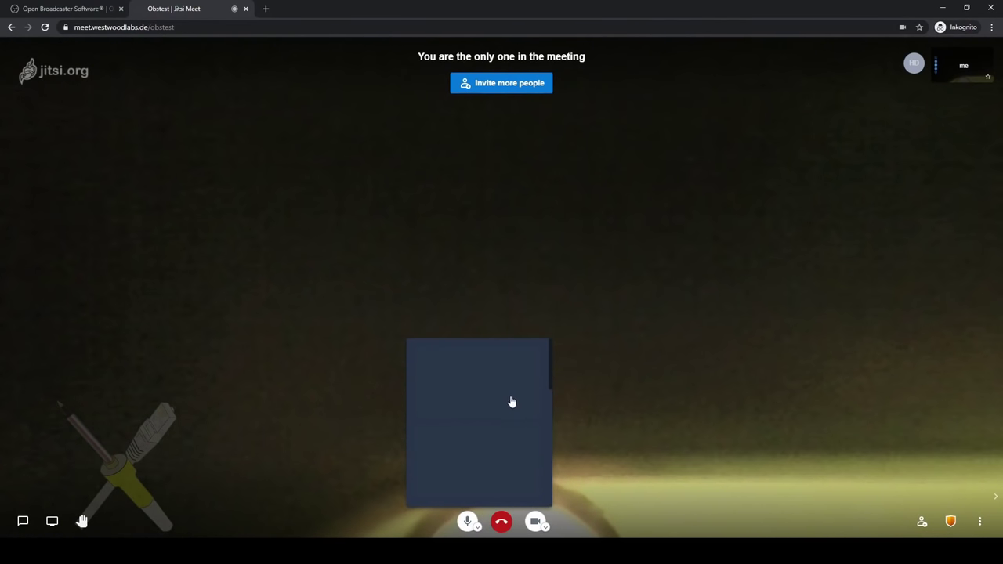
pyautogui.scroll(-3, 478, 462)
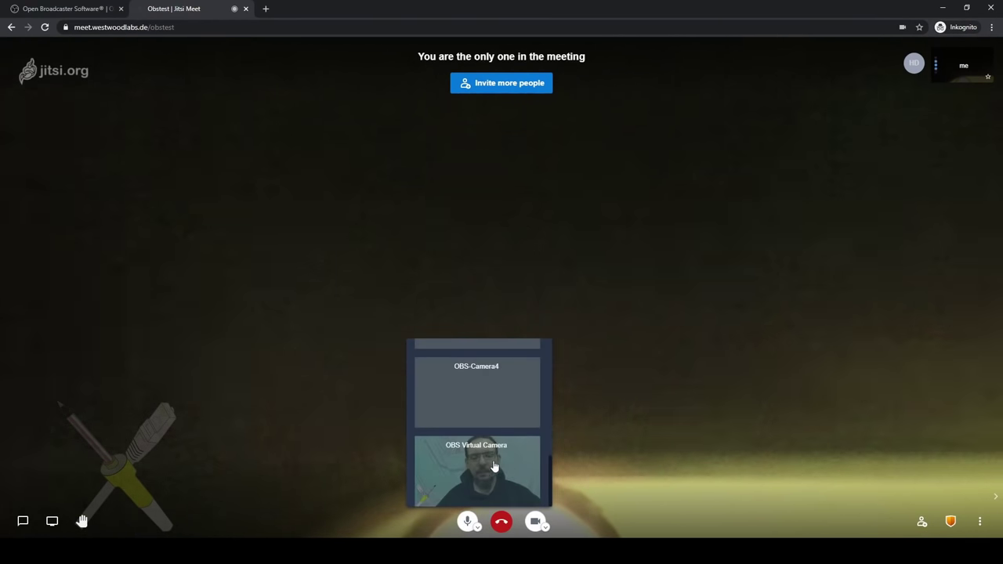
pyautogui.click(467, 465)
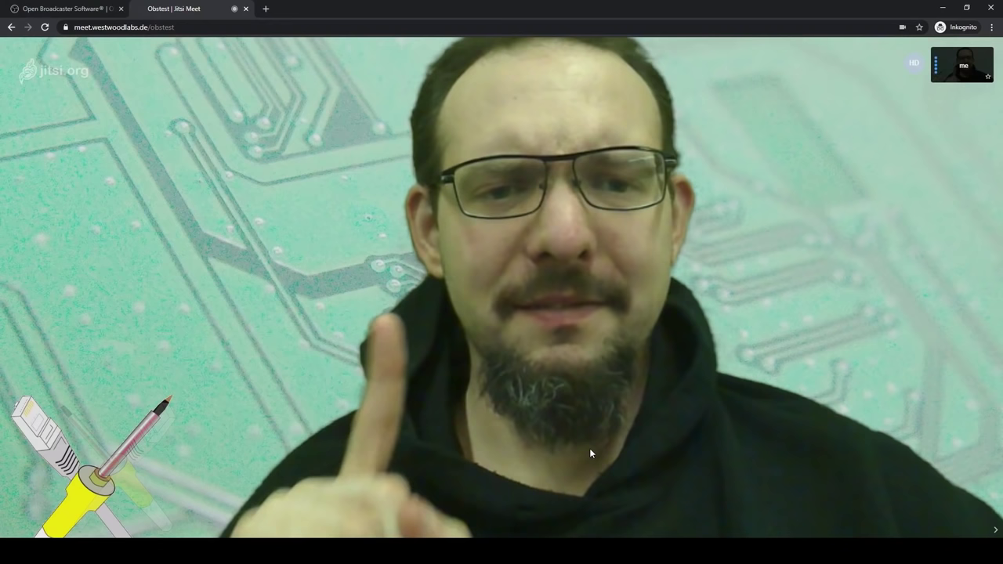
pyautogui.moveTo(589, 448)
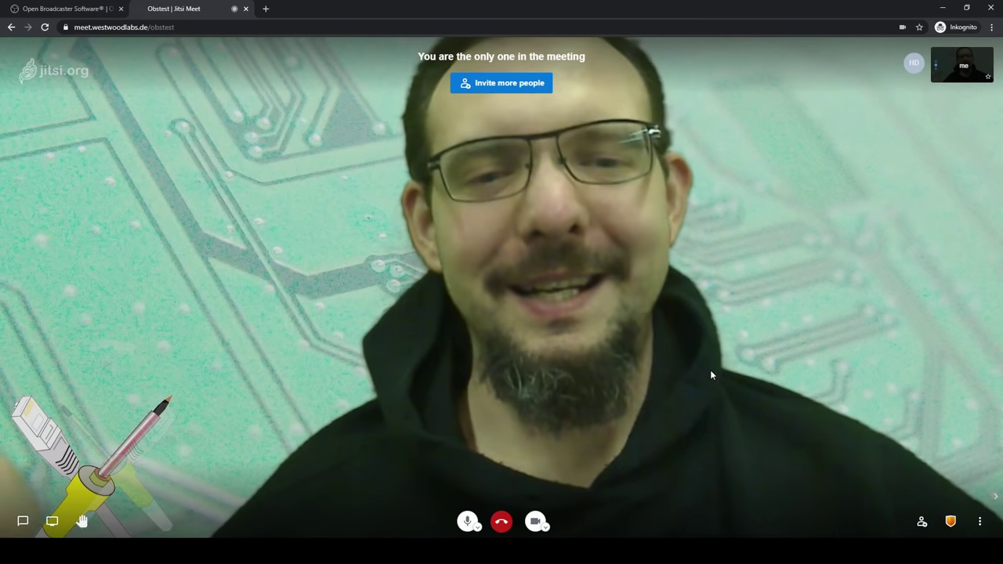
pyautogui.moveTo(699, 361)
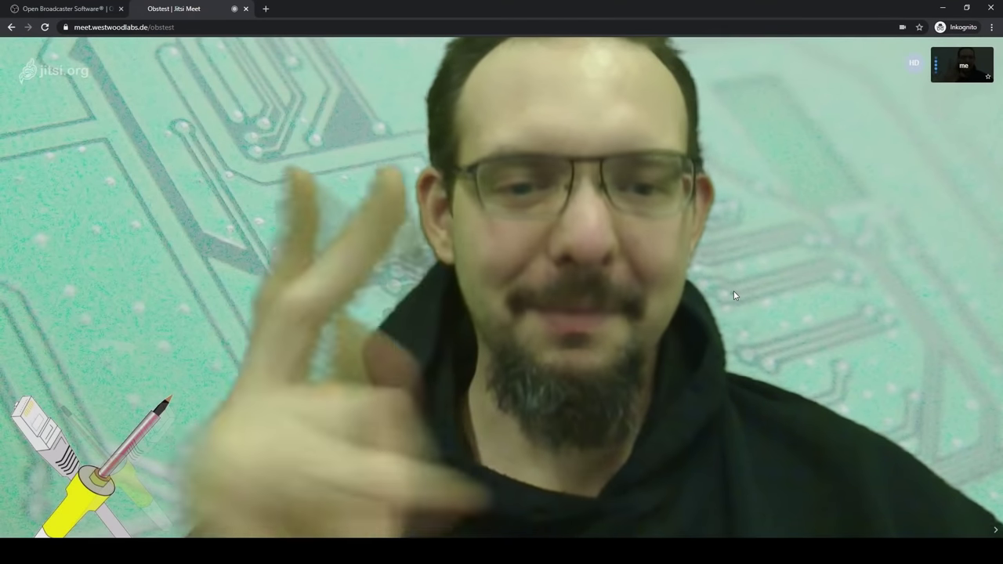
pyautogui.moveTo(694, 337)
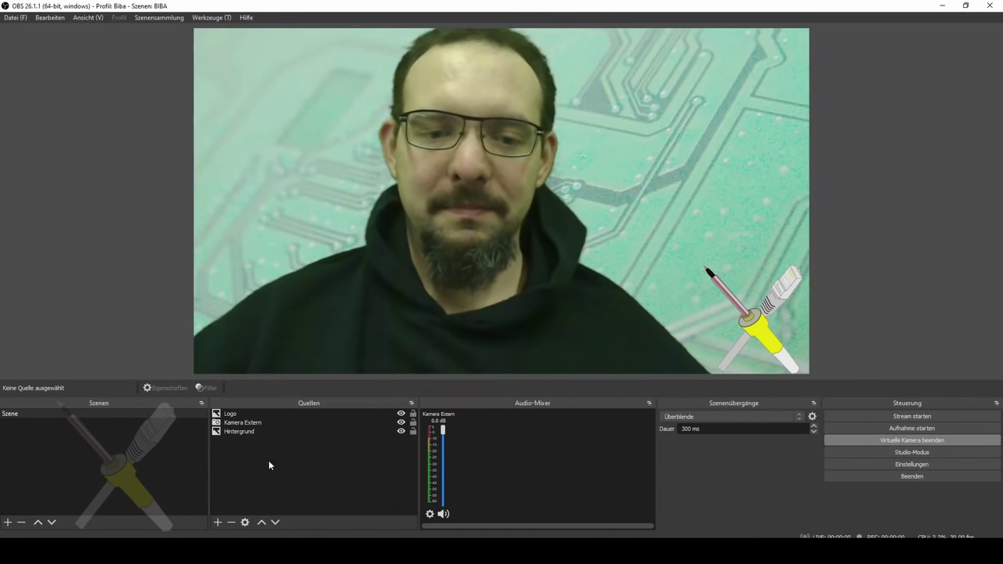
# Back in OBS, shrink the Kamera Extern frame to about three quarters of the canvas width and half its height, in the canvas's lower-left corner
pyautogui.click(476, 145)
pyautogui.moveTo(470, 154); pyautogui.dragTo(423, 211)
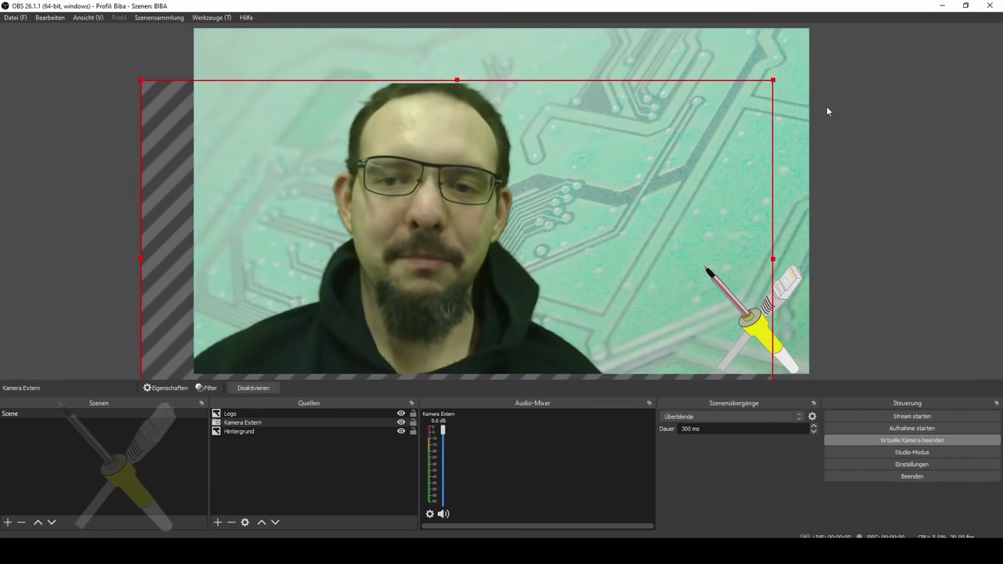
pyautogui.moveTo(773, 80); pyautogui.dragTo(722, 128)
pyautogui.moveTo(655, 184); pyautogui.dragTo(608, 248)
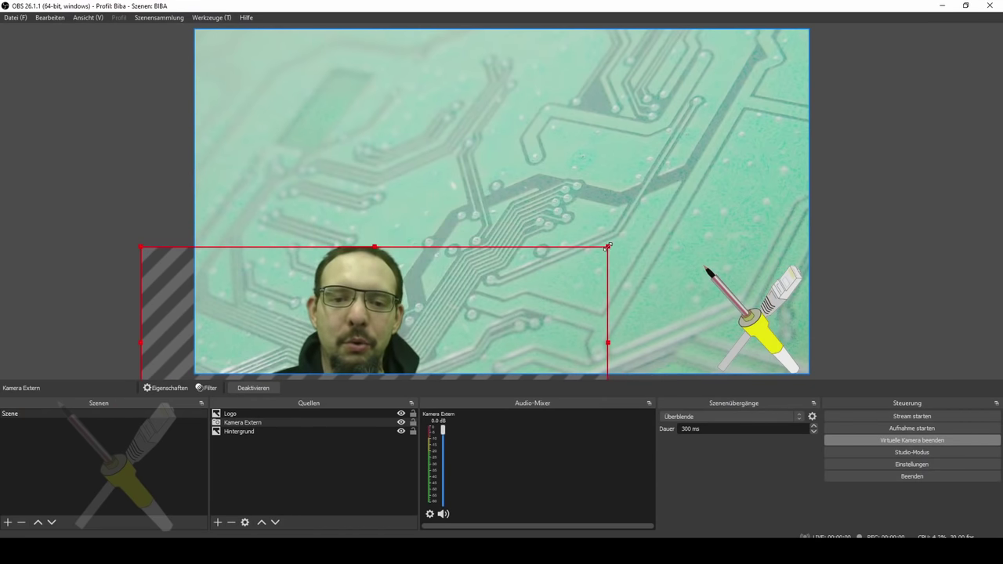
pyautogui.moveTo(362, 311); pyautogui.dragTo(415, 247)
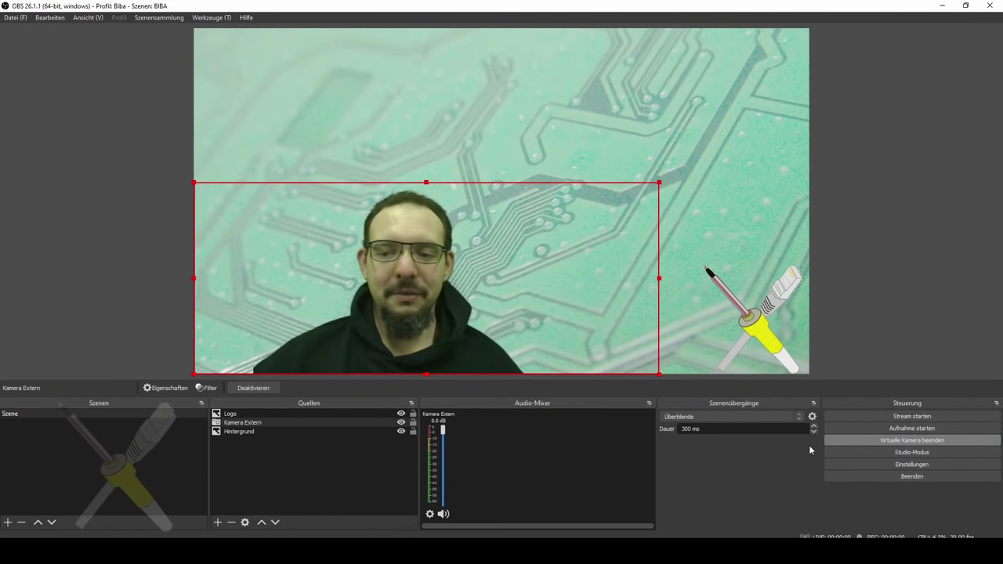
# Turn on studio mode, move the Kamera Extern frame to the preview's upper middle and transition it to the programme output
pyautogui.click(899, 454)
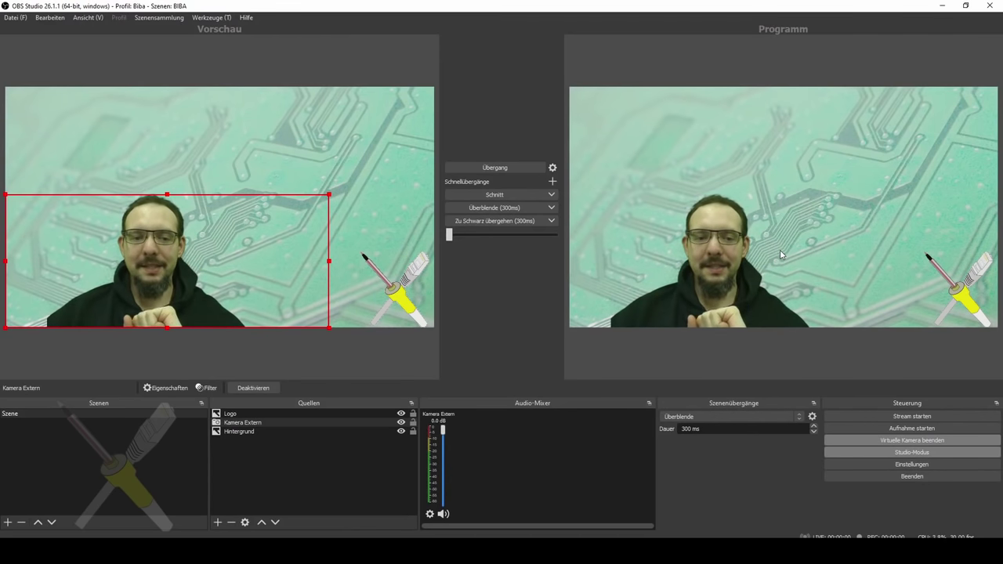
pyautogui.moveTo(166, 250); pyautogui.dragTo(248, 156)
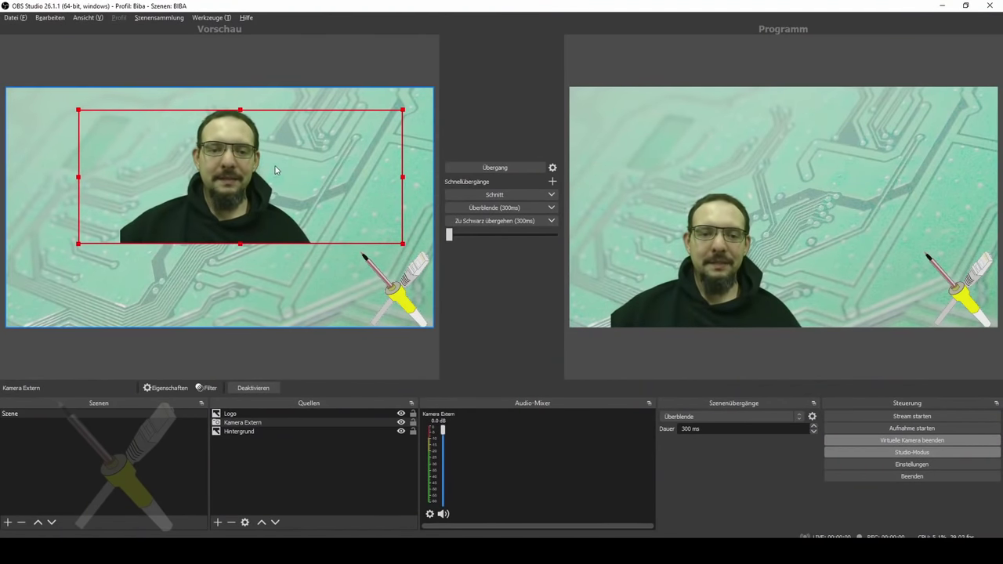
pyautogui.click(455, 163)
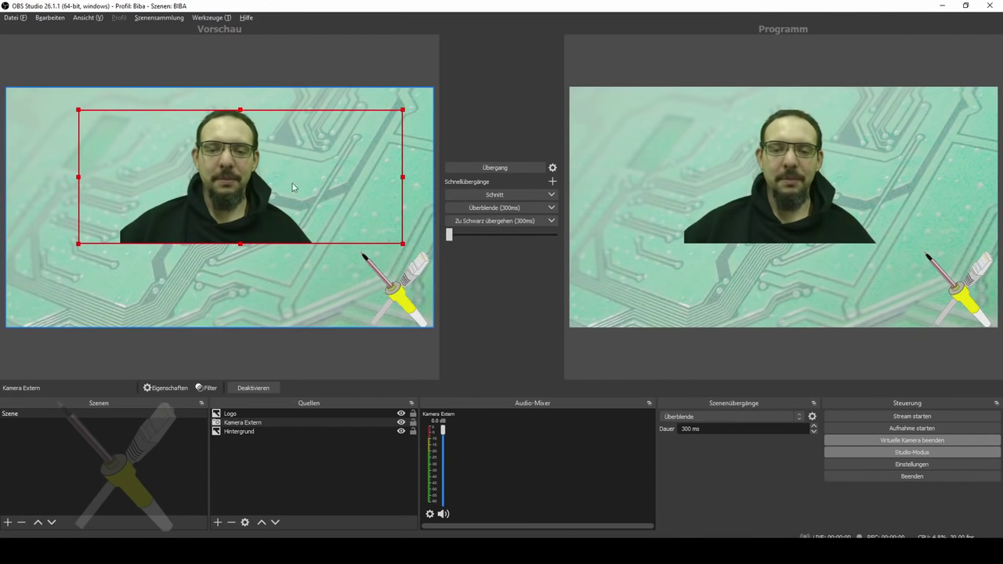
# Move the Kamera Extern frame to the preview's bottom edge, partly beyond the canvas's left edge, and transition it to the programme output
pyautogui.moveTo(212, 198); pyautogui.dragTo(126, 281)
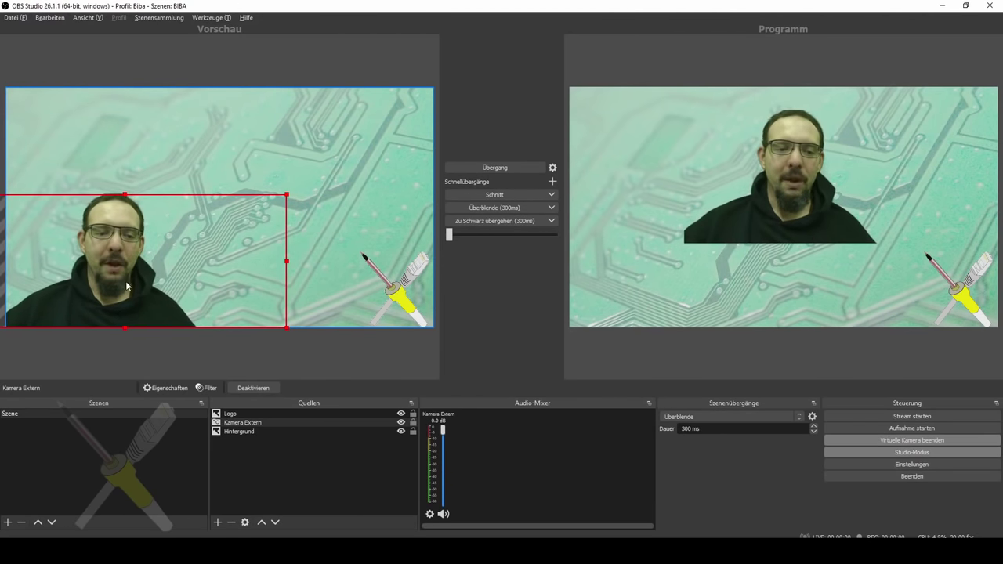
pyautogui.click(502, 167)
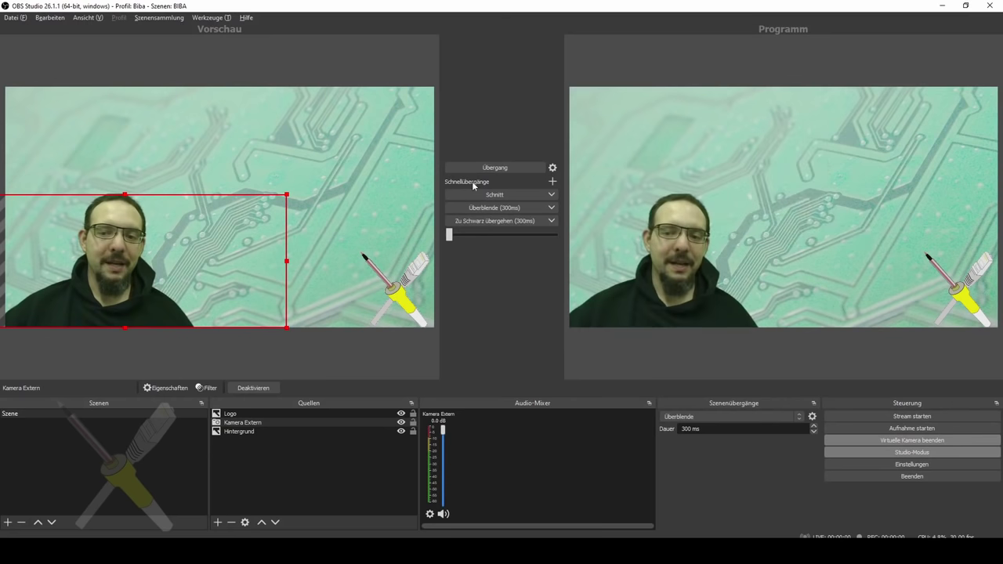
# Duplicate the scene Szene under the name Bildschirm
pyautogui.click(9, 523)
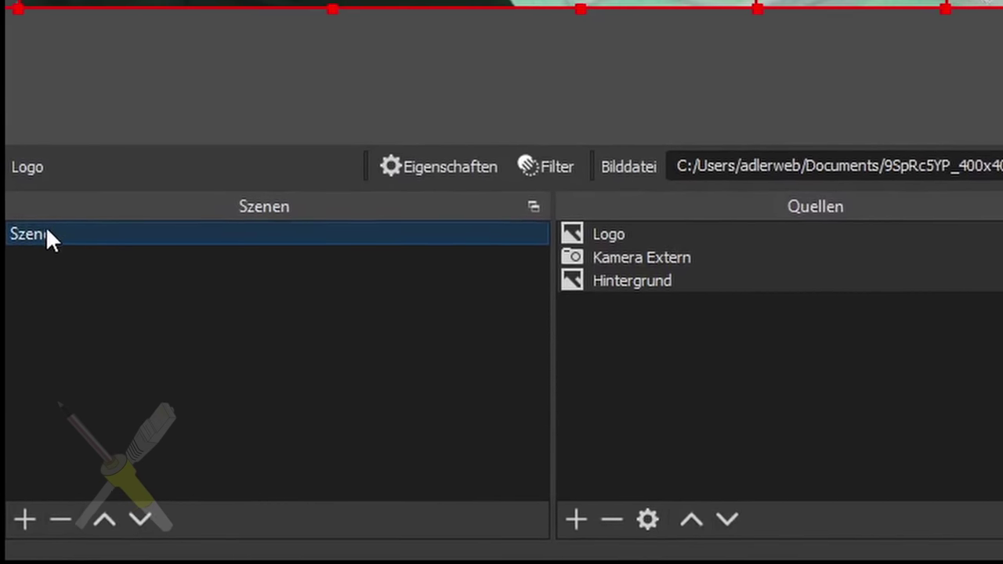
pyautogui.rightClick(36, 223)
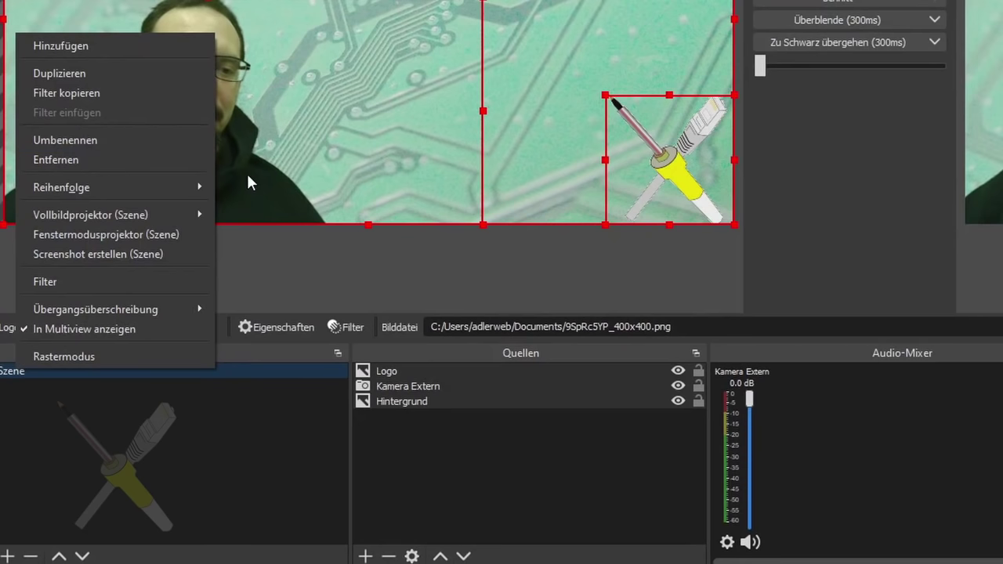
pyautogui.click(83, 73)
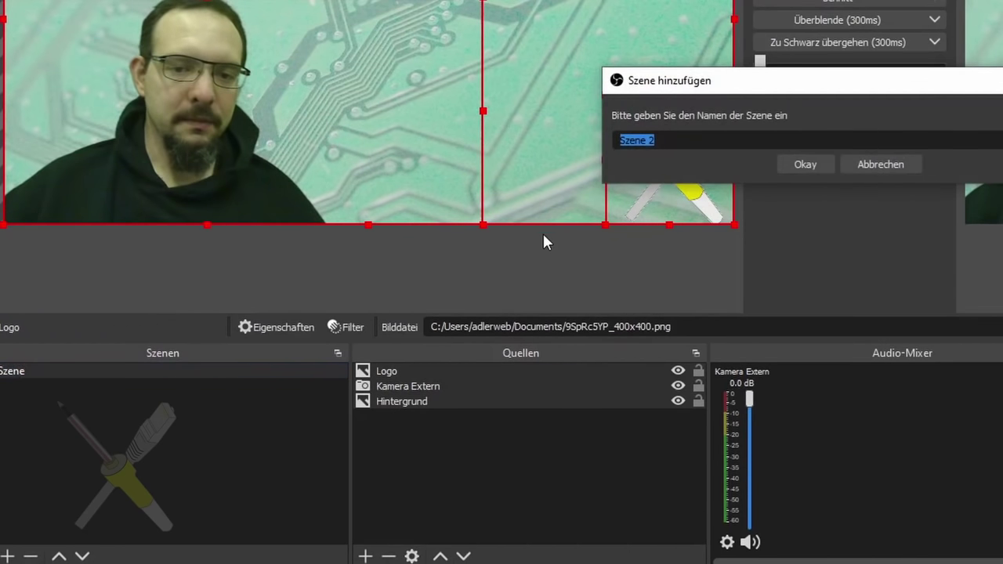
pyautogui.write('Bildschirm')
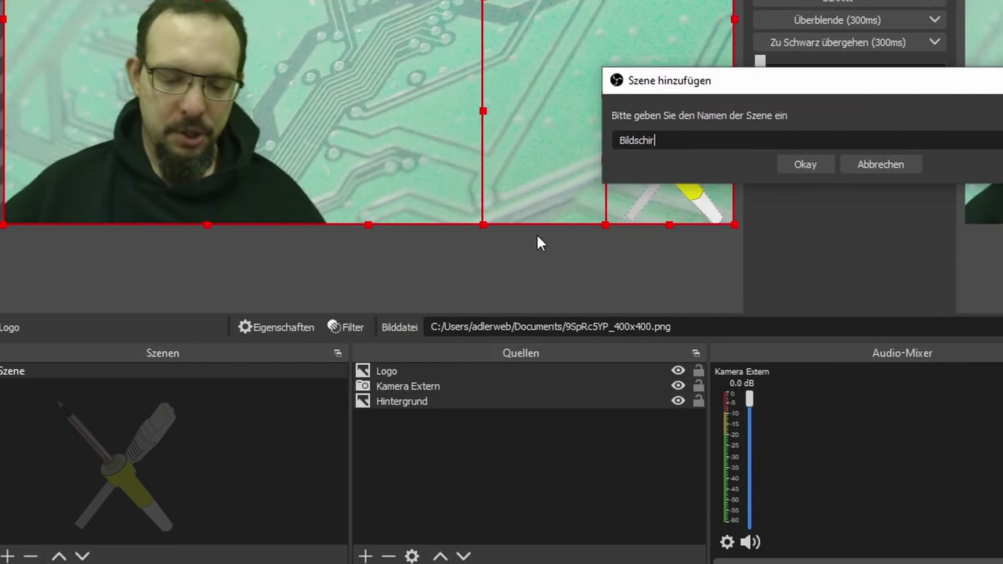
pyautogui.press('Return')
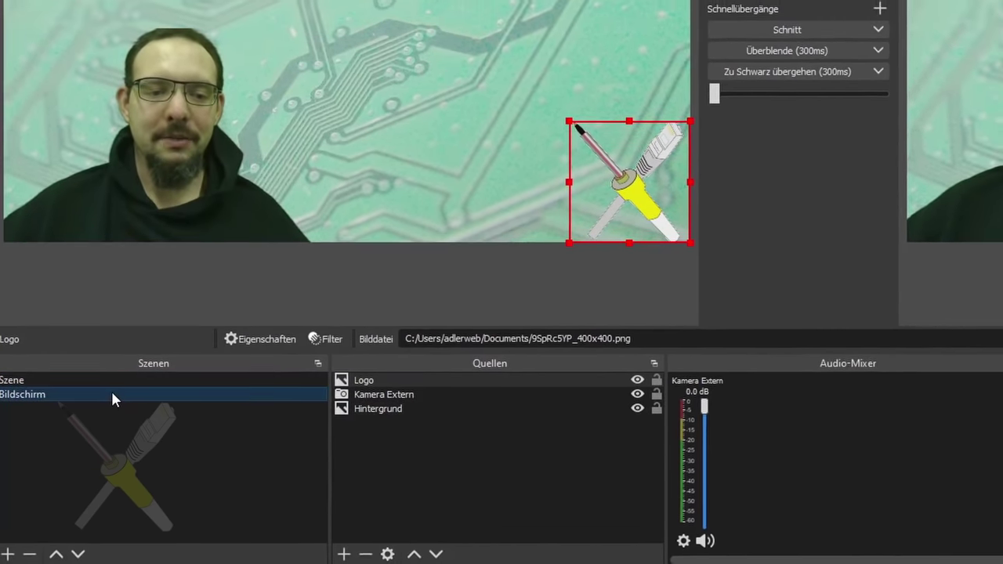
# Add a new window capture source named Fensteraufnahme to the Bildschirm scene, capturing the putty.exe terminal window
pyautogui.click(418, 501)
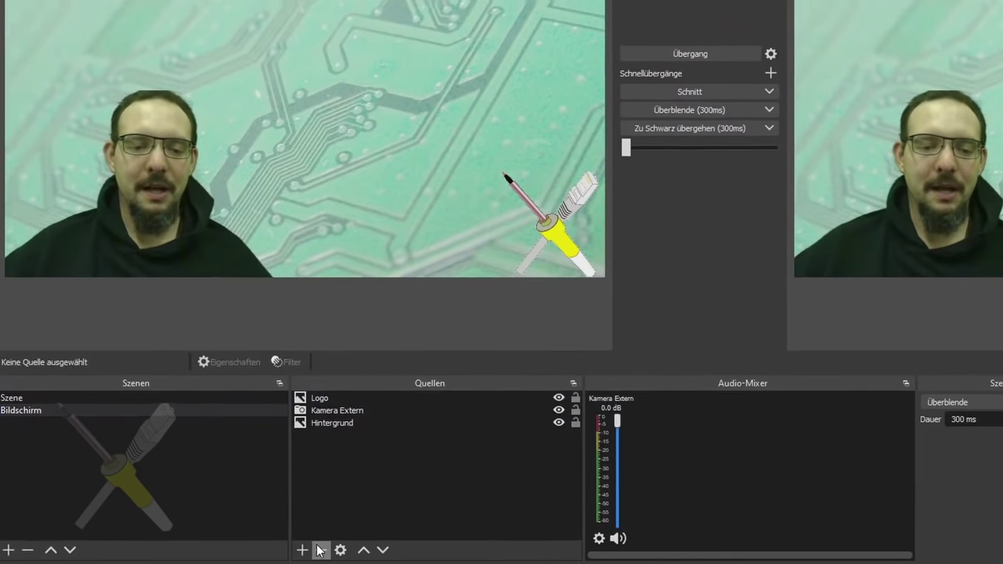
pyautogui.click(344, 554)
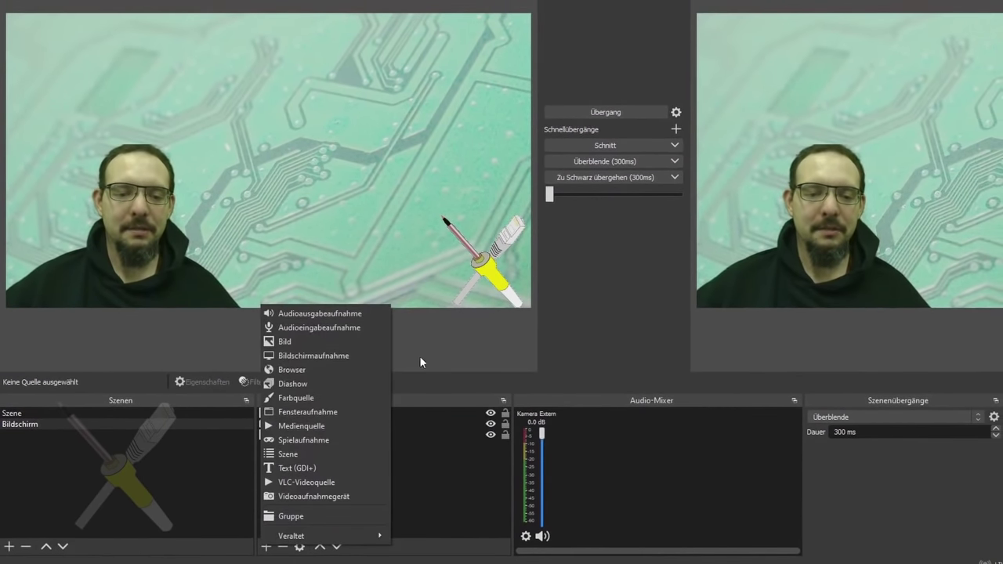
pyautogui.click(319, 410)
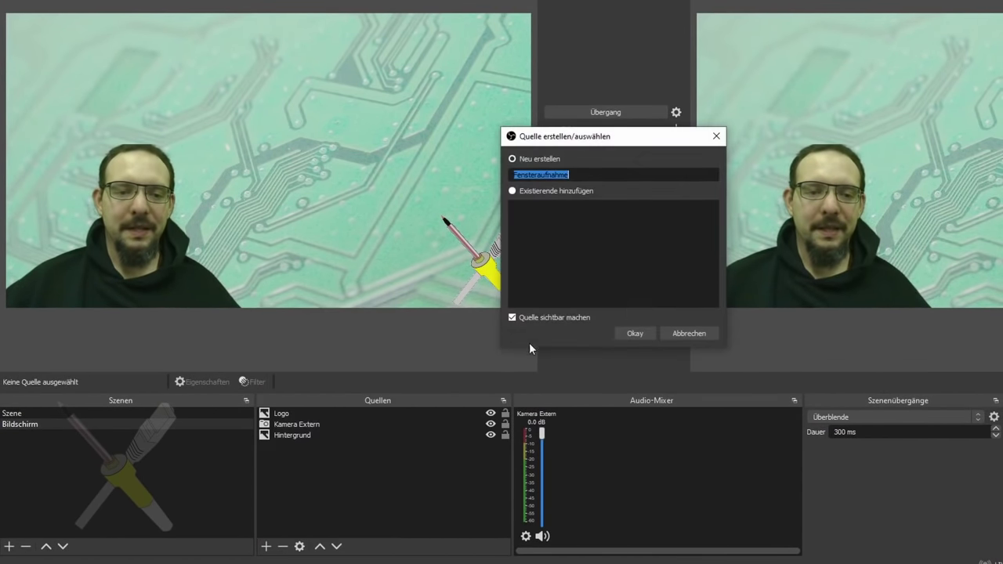
pyautogui.click(635, 332)
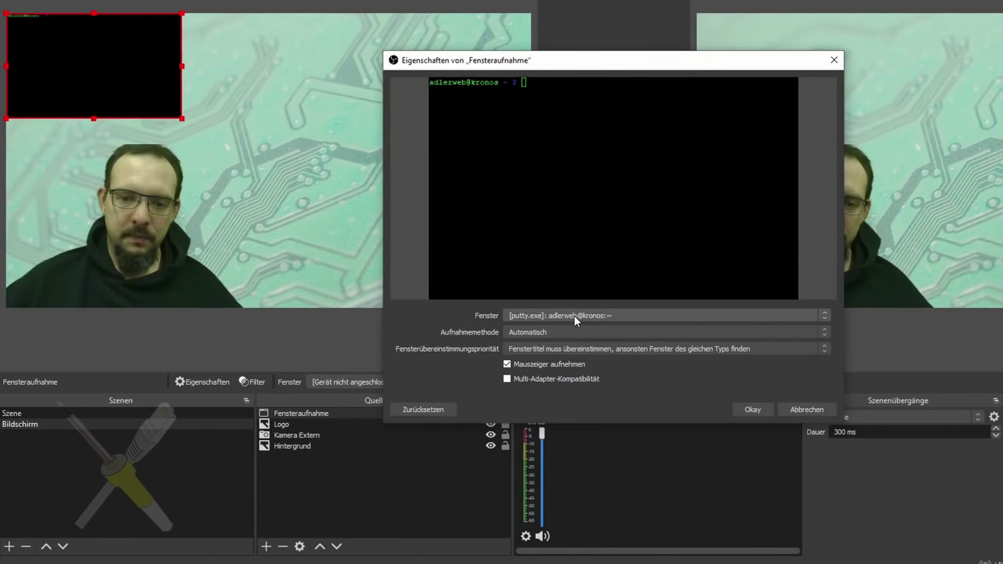
pyautogui.click(746, 408)
# Enlarge the window capture to full canvas height, shifted partly past the right edge, and order it directly below Kamera Extern
pyautogui.moveTo(117, 56); pyautogui.dragTo(447, 74)
pyautogui.moveTo(352, 119); pyautogui.dragTo(74, 309)
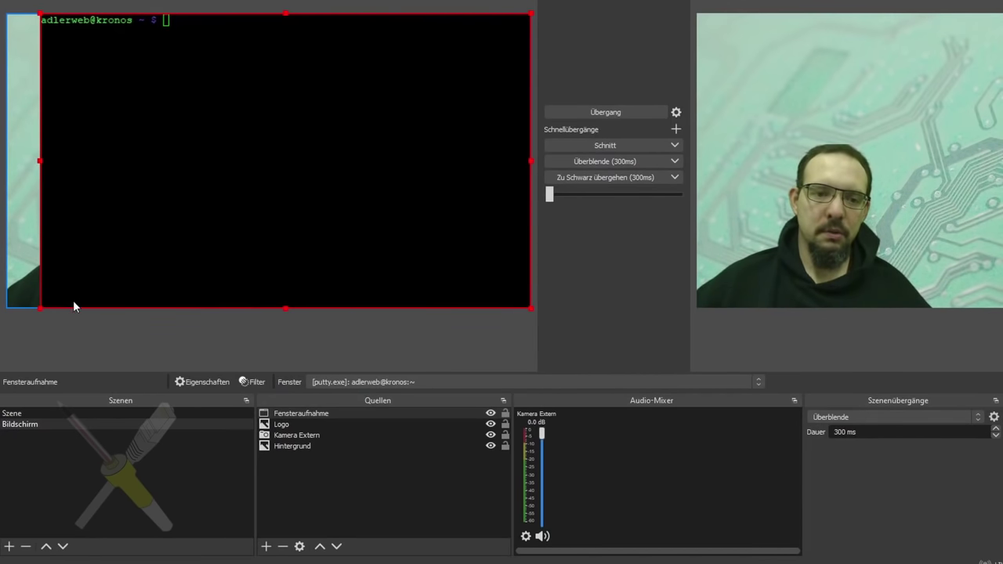
pyautogui.moveTo(284, 86); pyautogui.dragTo(368, 87)
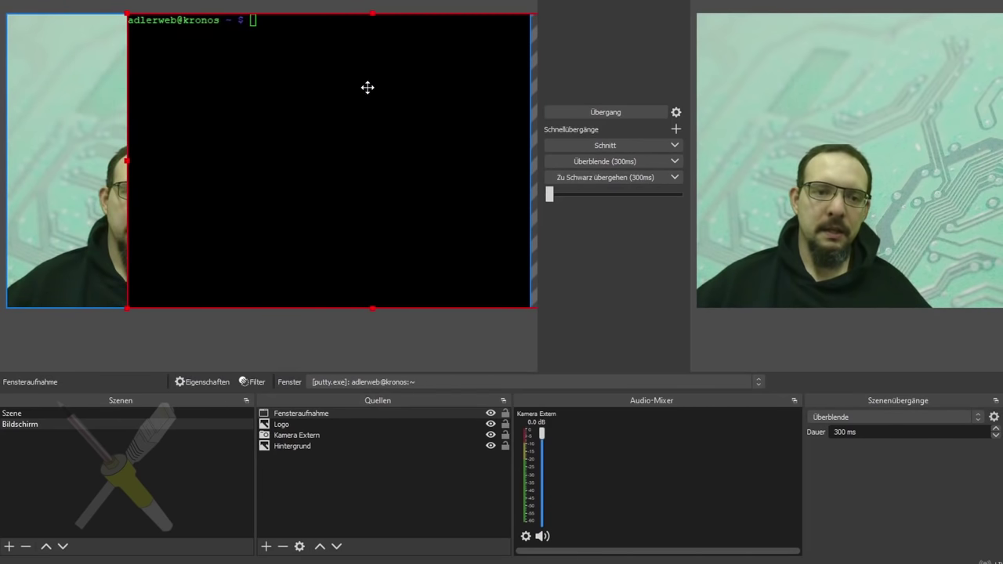
pyautogui.moveTo(305, 413); pyautogui.dragTo(315, 435)
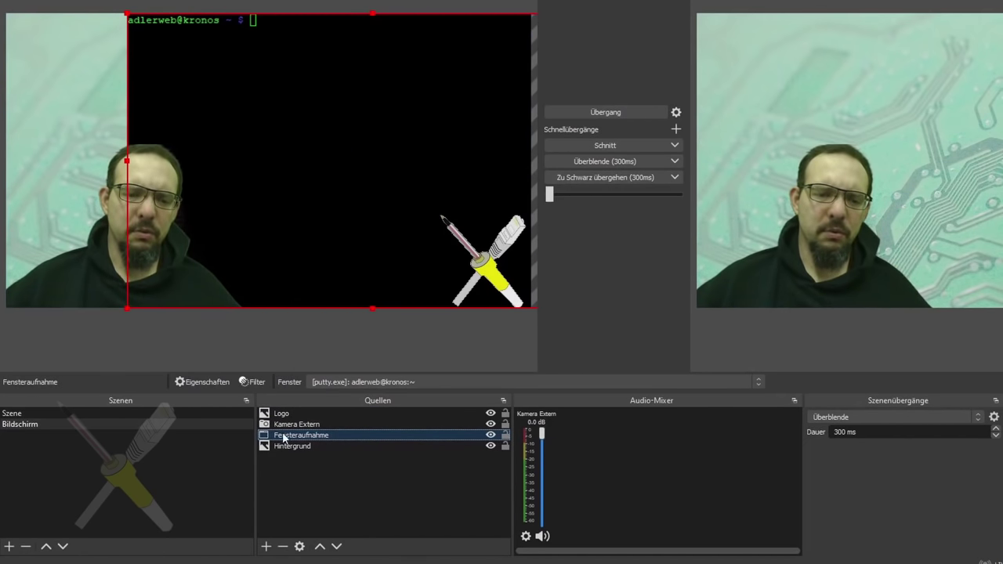
# Remove the Hintergrund source from the Bildschirm scene and shift the window capture further right, clear of most of the camera image
pyautogui.click(301, 446)
pyautogui.click(283, 546)
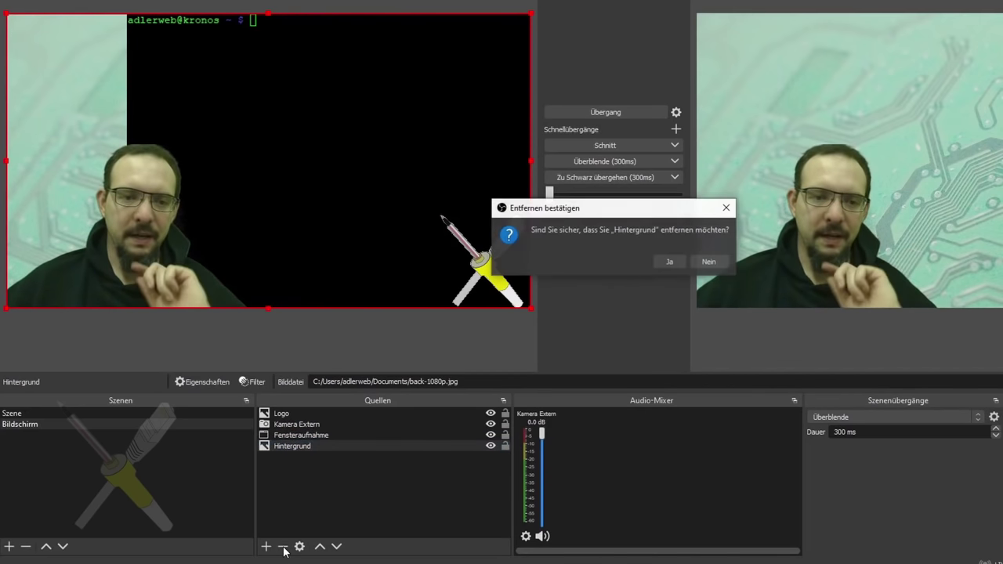
pyautogui.click(669, 262)
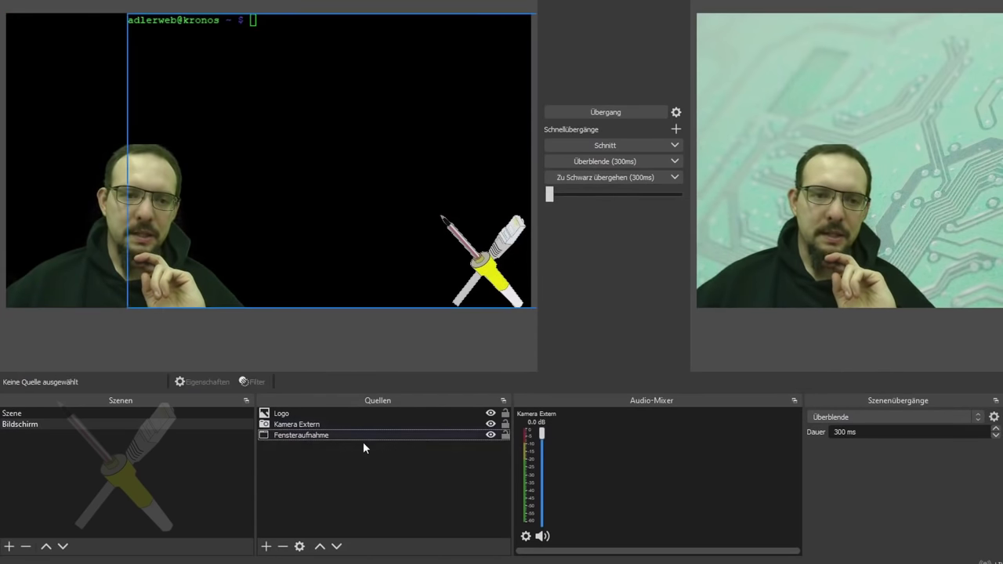
pyautogui.click(307, 104)
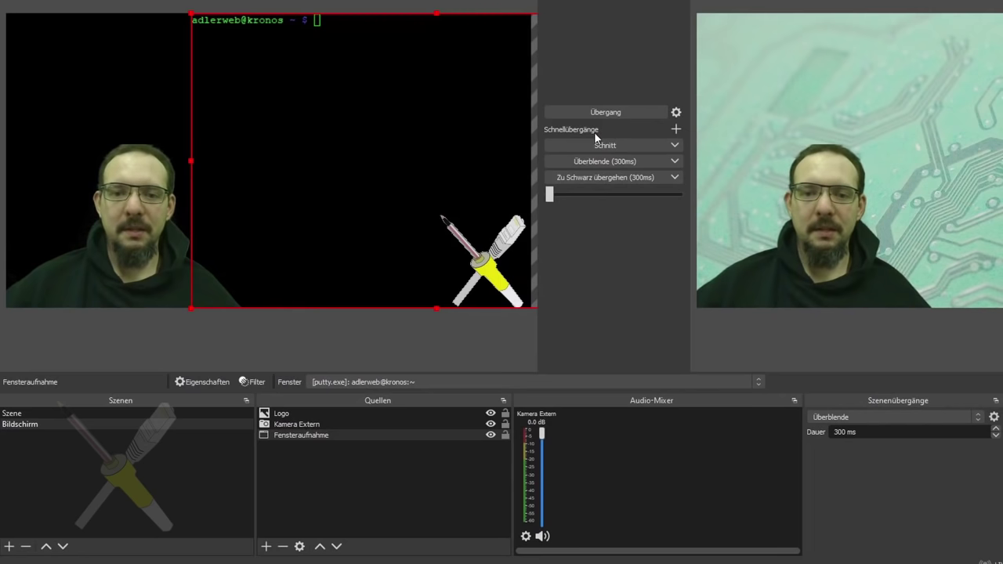
# In the scene Szene, enlarge the Kamera Extern frame to the full canvas height and transition it to the programme output
pyautogui.click(93, 413)
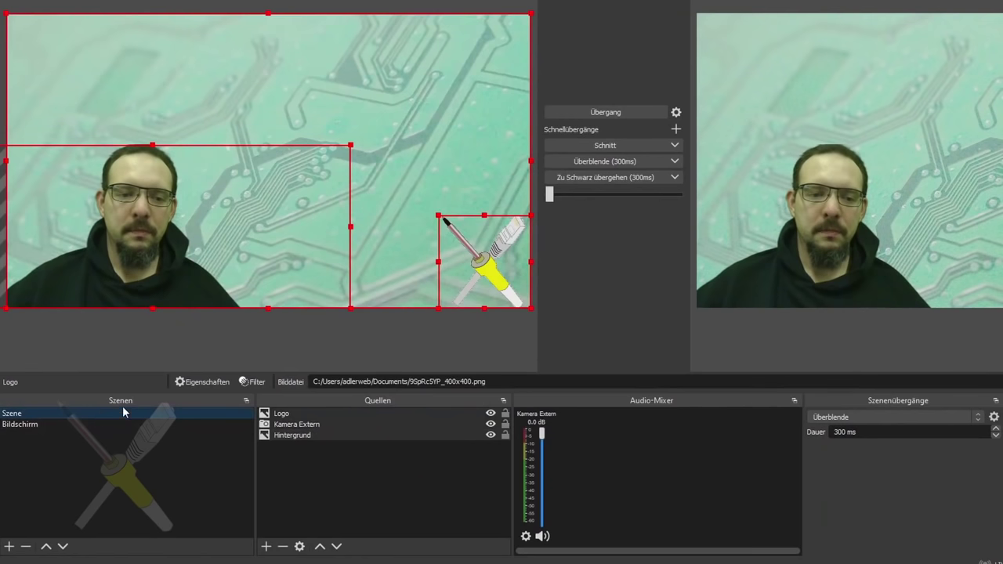
pyautogui.moveTo(349, 148); pyautogui.dragTo(531, 13)
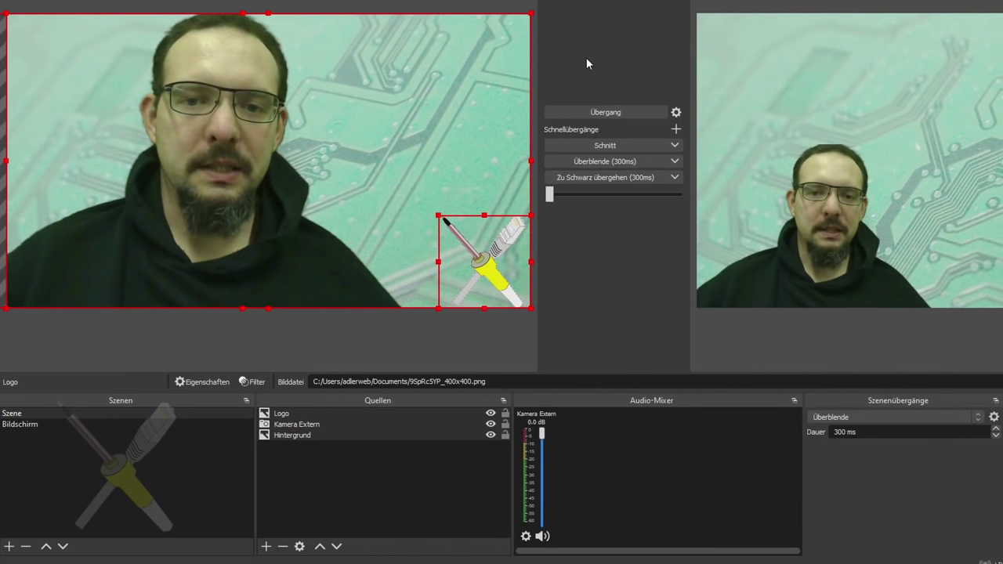
pyautogui.click(593, 111)
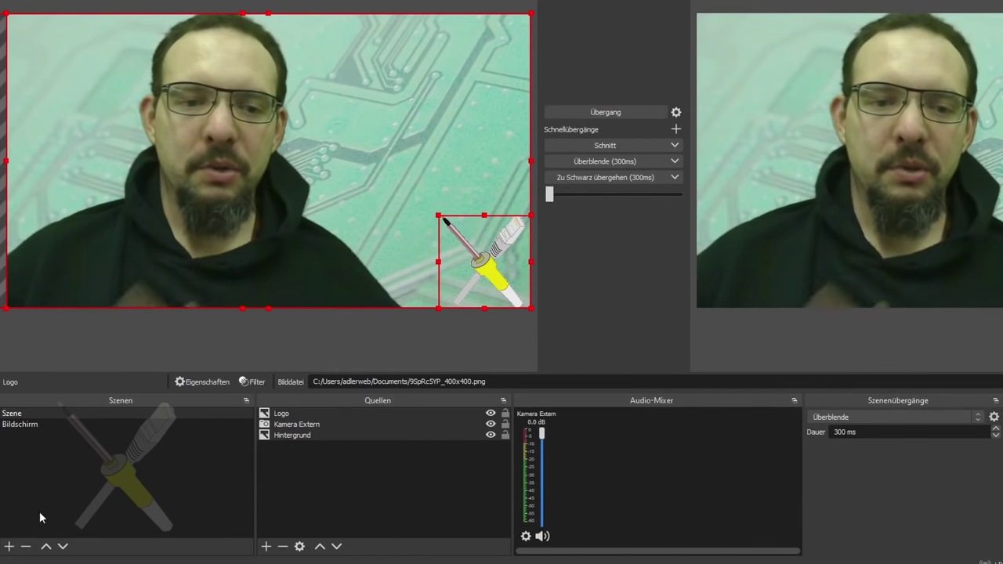
# Transition the Bildschirm scene to the programme output
pyautogui.click(32, 425)
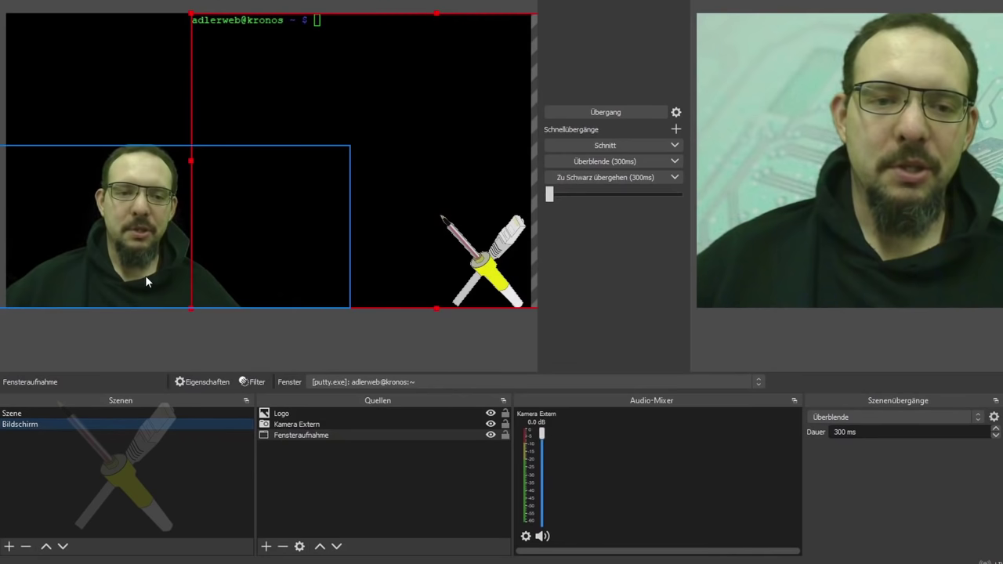
pyautogui.click(626, 112)
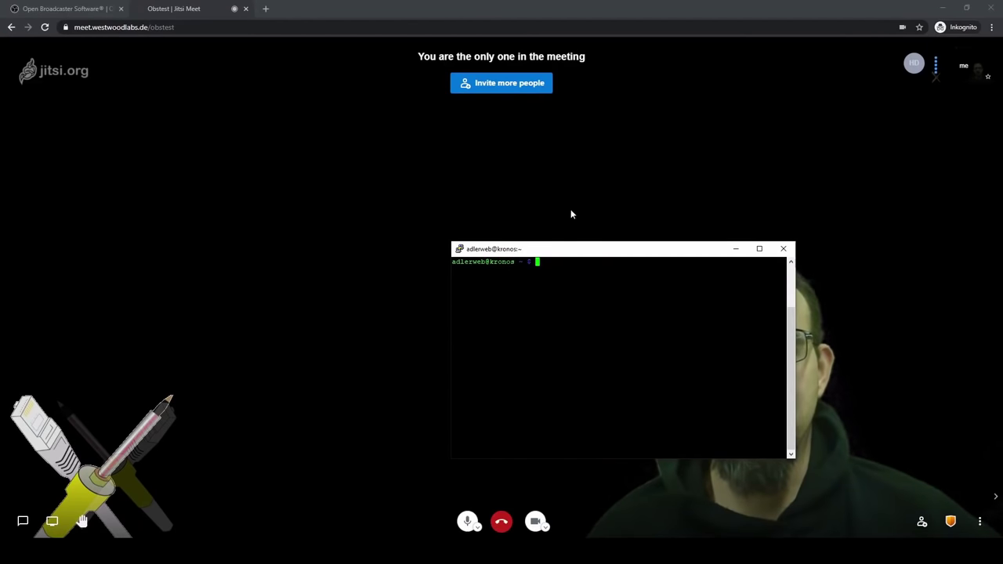
# Over the Jitsi meeting in the browser, move the PuTTY window away from the camera image and enter five empty lines in it
pyautogui.moveTo(572, 259); pyautogui.dragTo(374, 186)
pyautogui.press('Return')
pyautogui.press('Return')
pyautogui.press('Return')
pyautogui.press('Return')
pyautogui.press('Return')
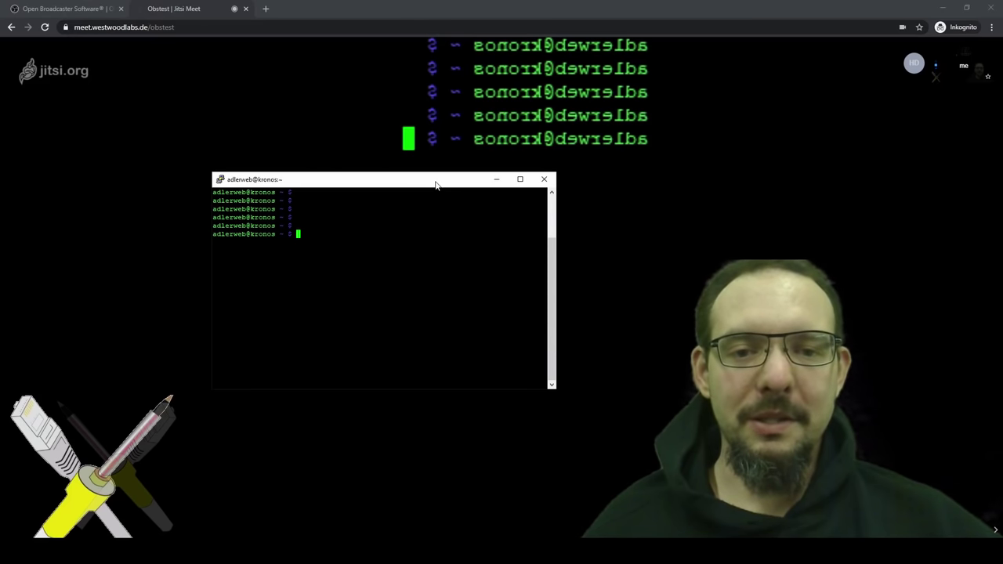
pyautogui.moveTo(437, 185); pyautogui.dragTo(468, 206)
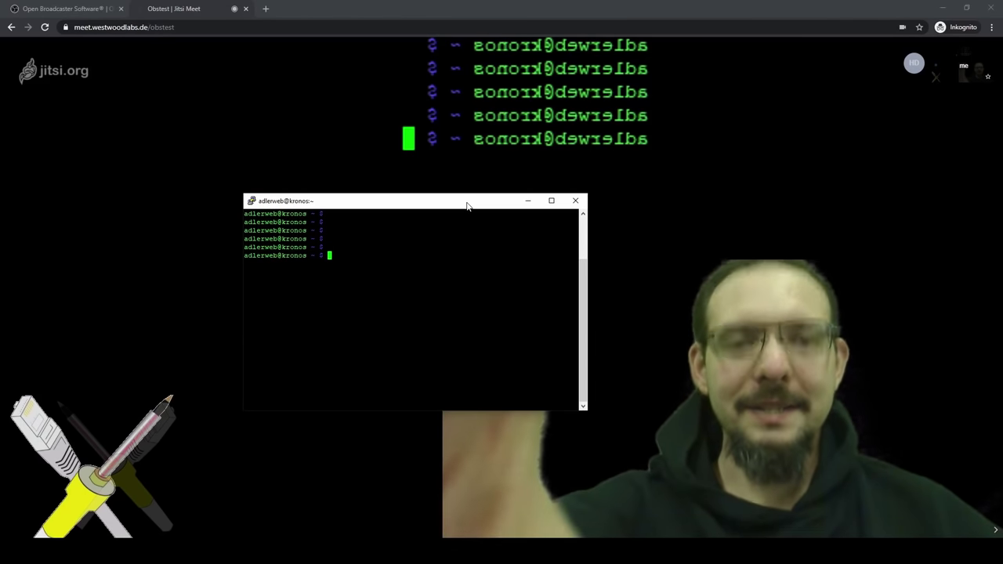